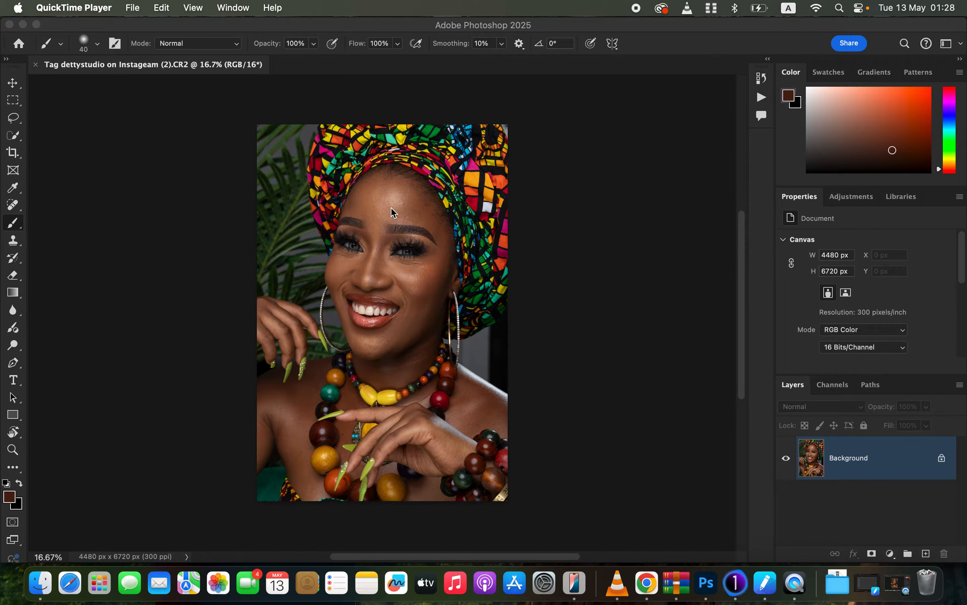
# Create a new empty layer above the background and set its blend mode to Color.
pyautogui.click(14, 122)
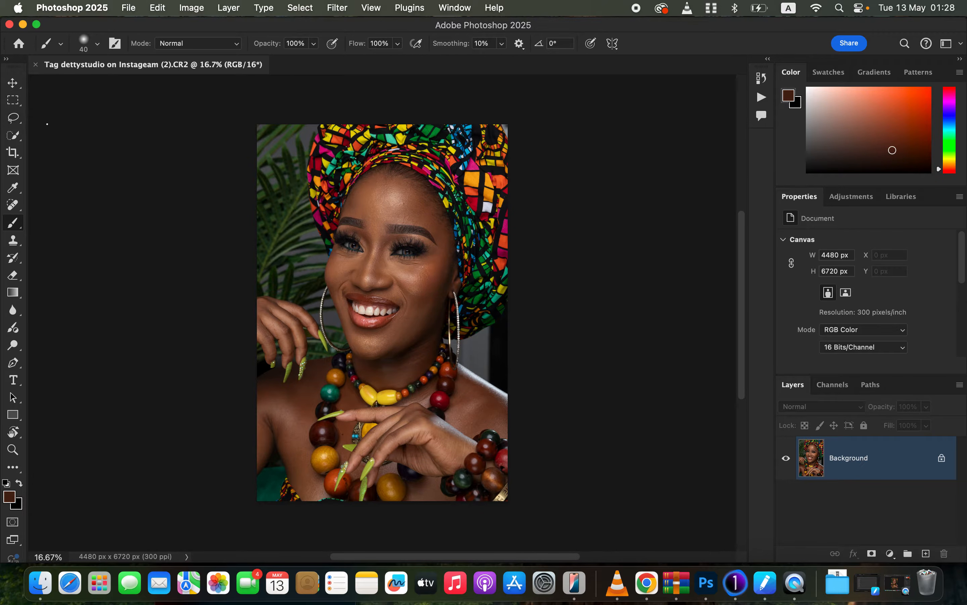
pyautogui.click(13, 118)
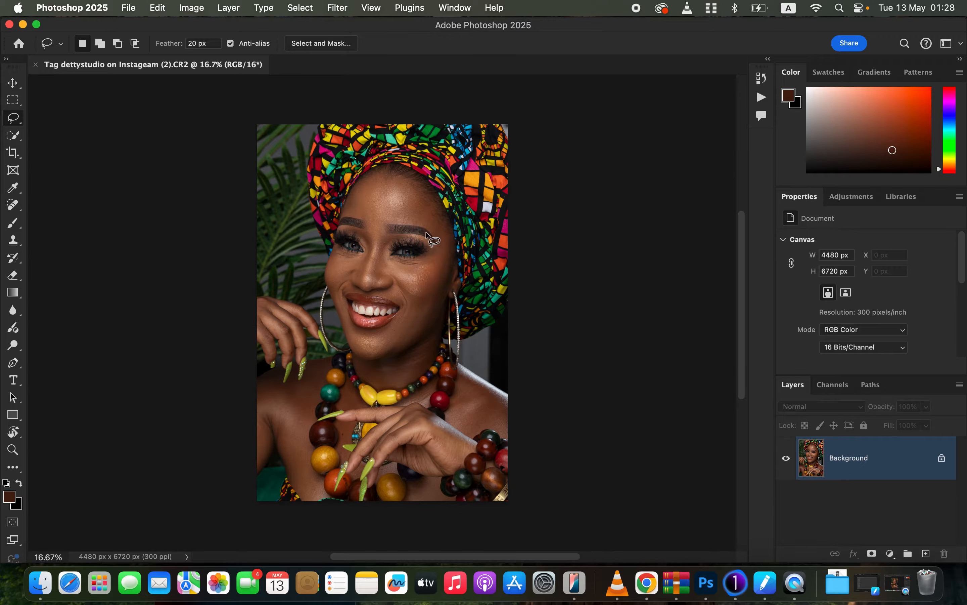
pyautogui.click(926, 554)
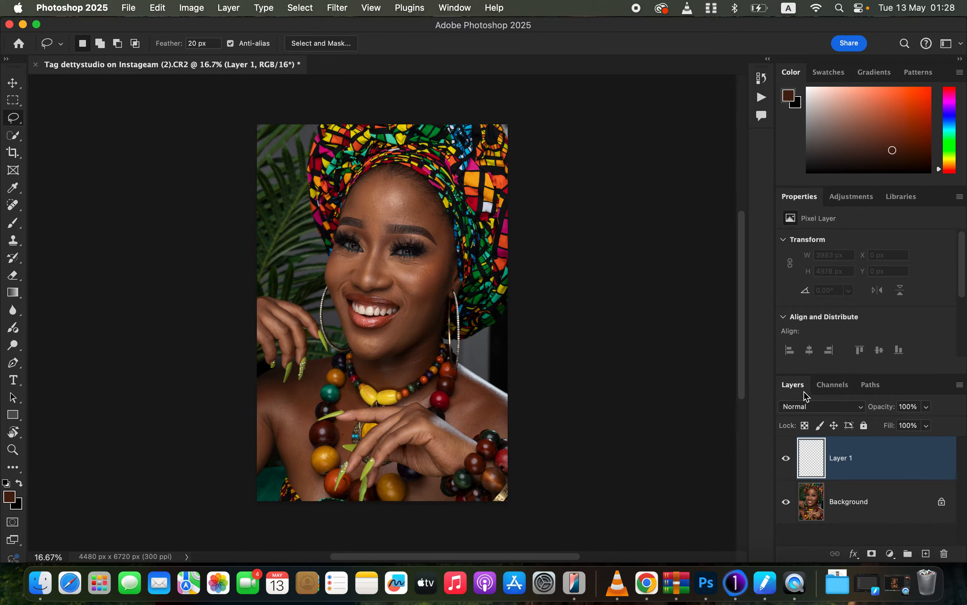
pyautogui.click(821, 412)
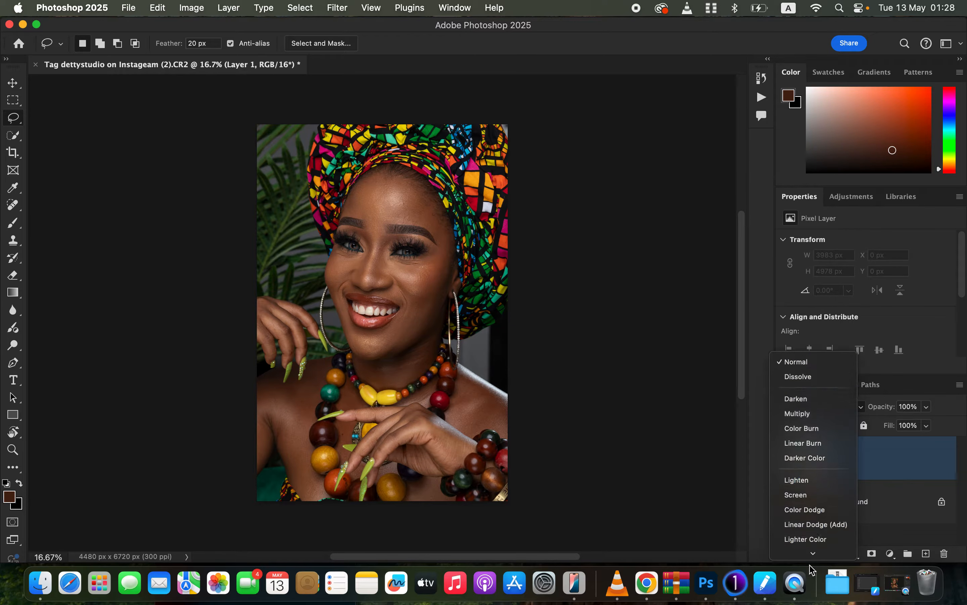
pyautogui.click(811, 538)
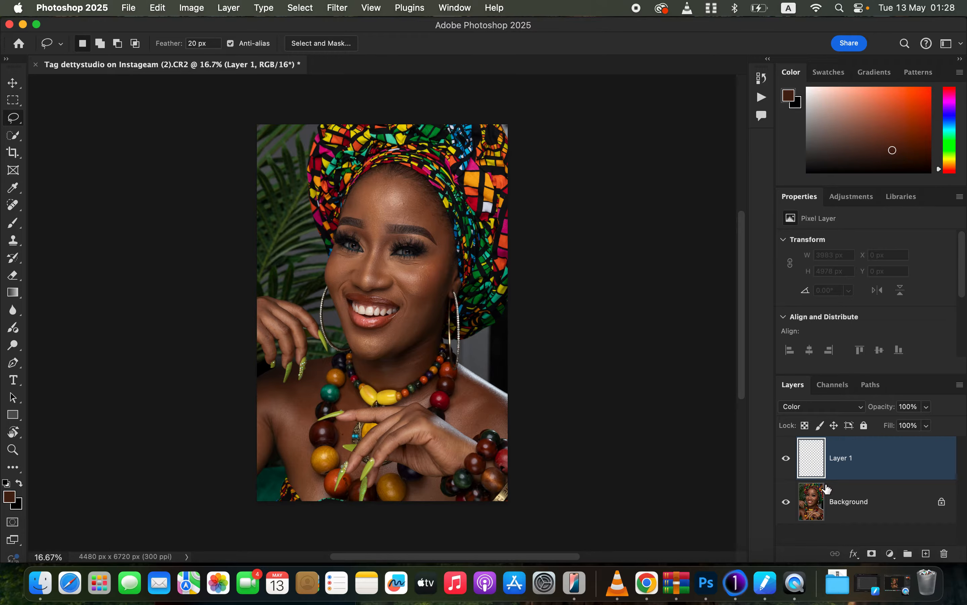
# Duplicate the Background layer and select the subject on the copy.
pyautogui.click(859, 509)
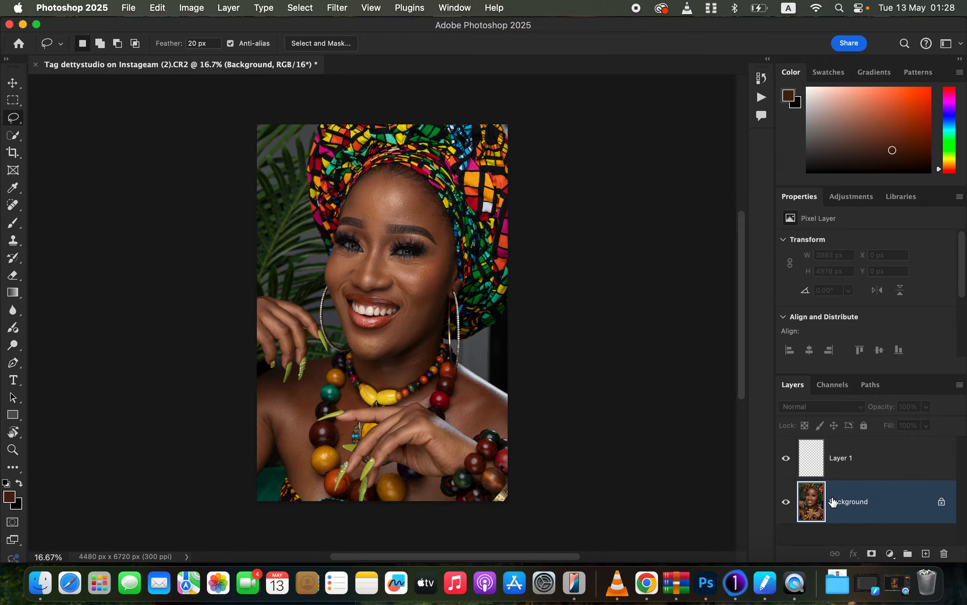
pyautogui.press('super+j')
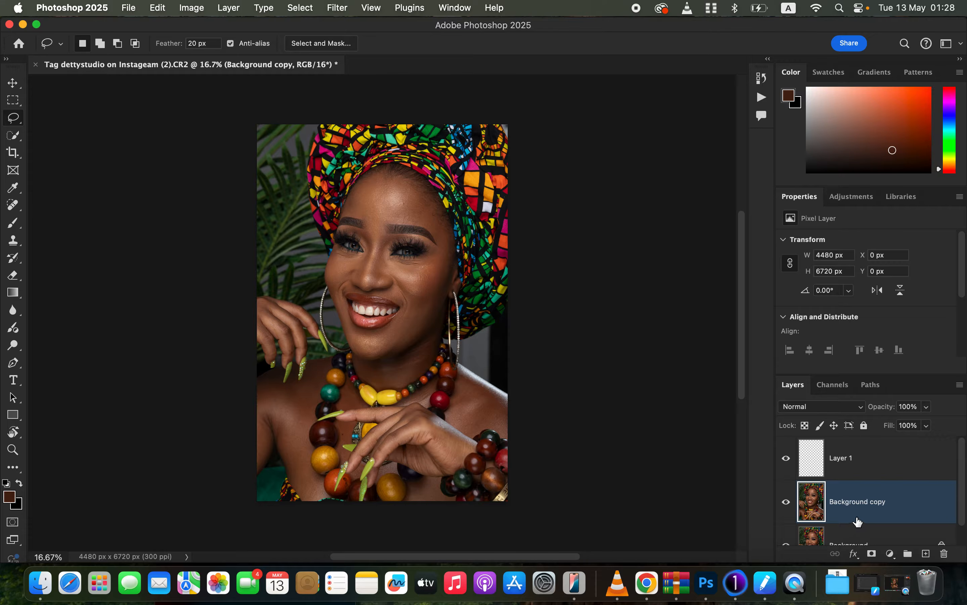
pyautogui.click(300, 8)
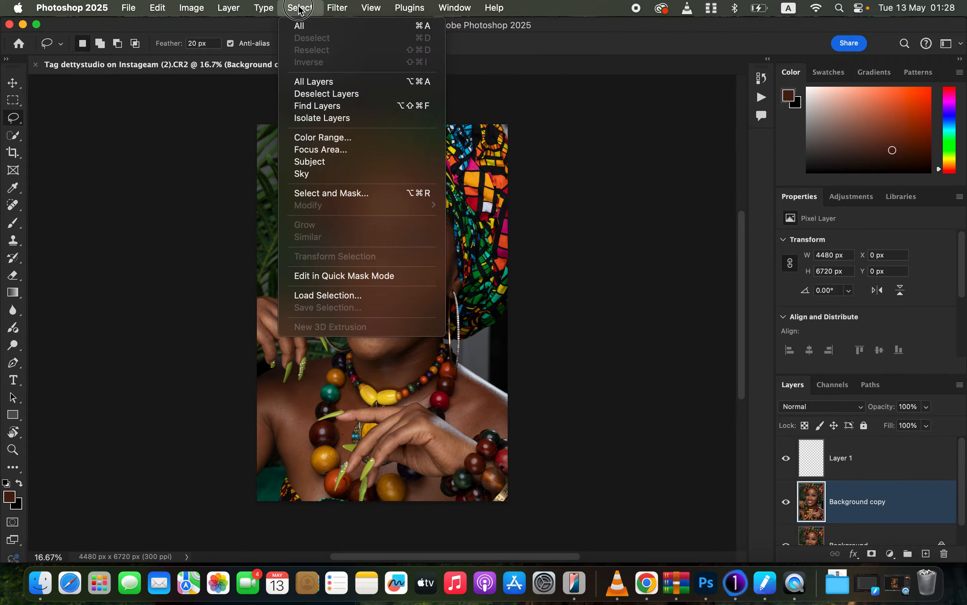
pyautogui.click(334, 167)
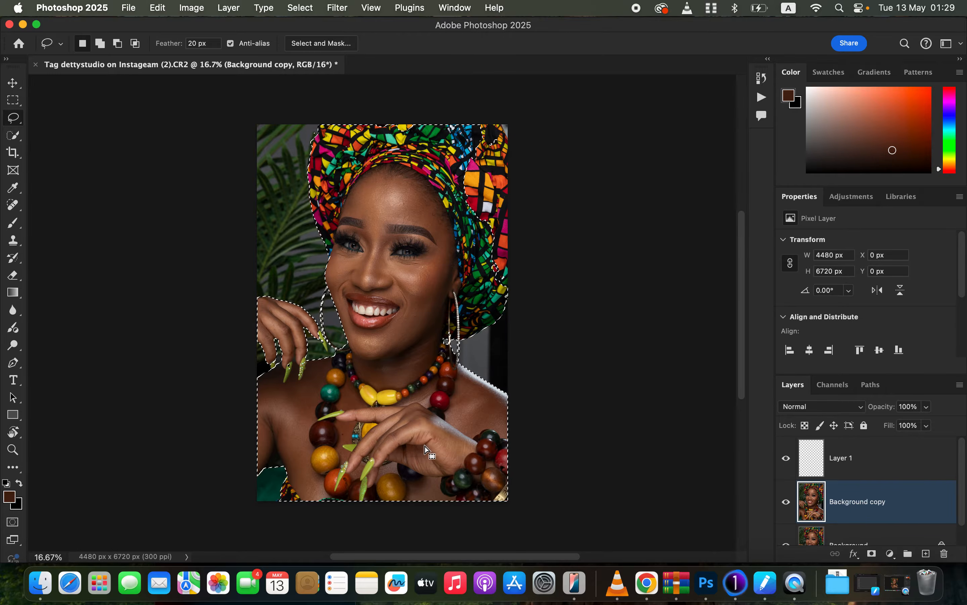
# Make Layer 1 active and pick the Brush Tool with a soft round brush, 0% hardness.
pyautogui.click(863, 466)
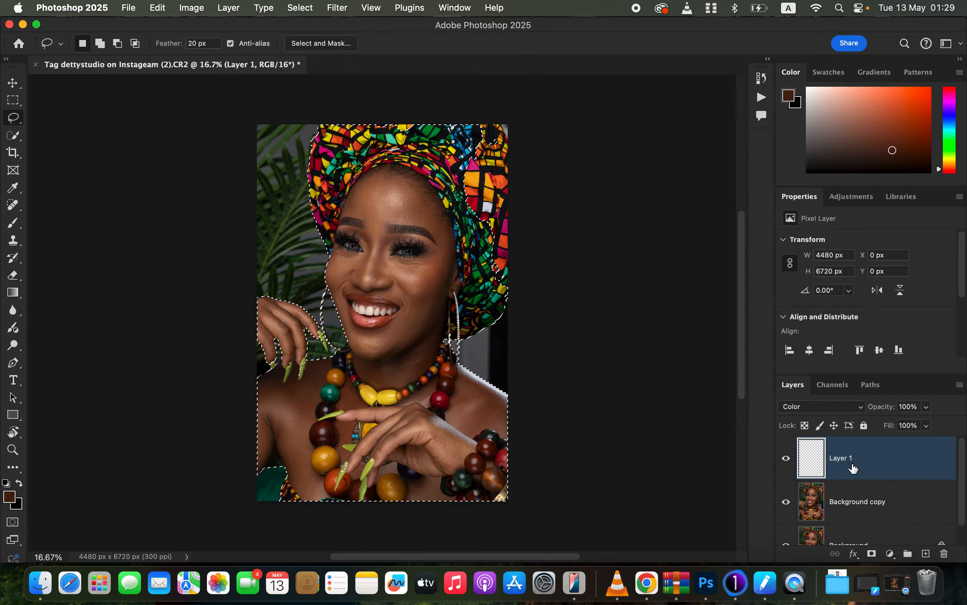
pyautogui.click(15, 225)
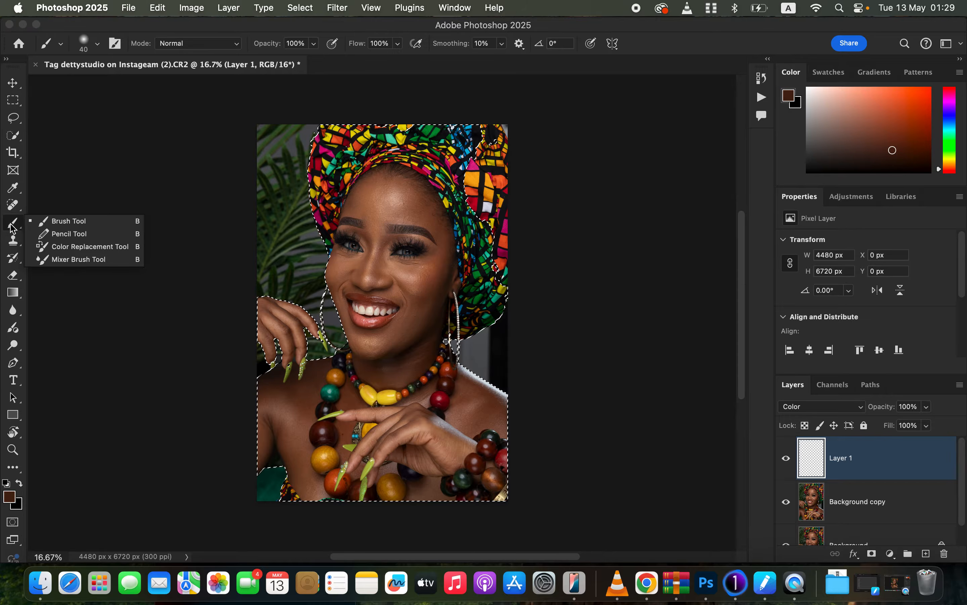
pyautogui.click(54, 221)
pyautogui.click(97, 44)
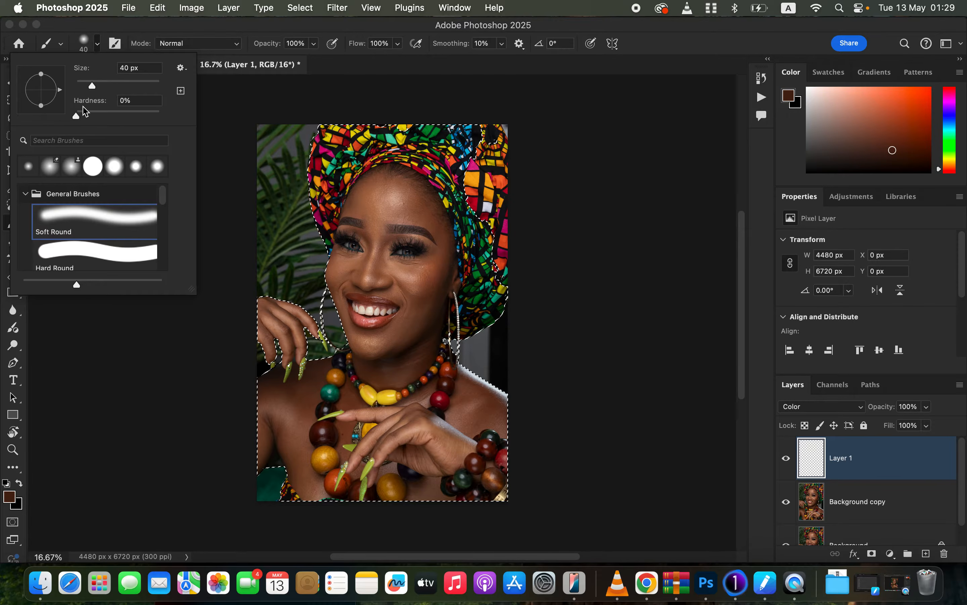
pyautogui.click(202, 40)
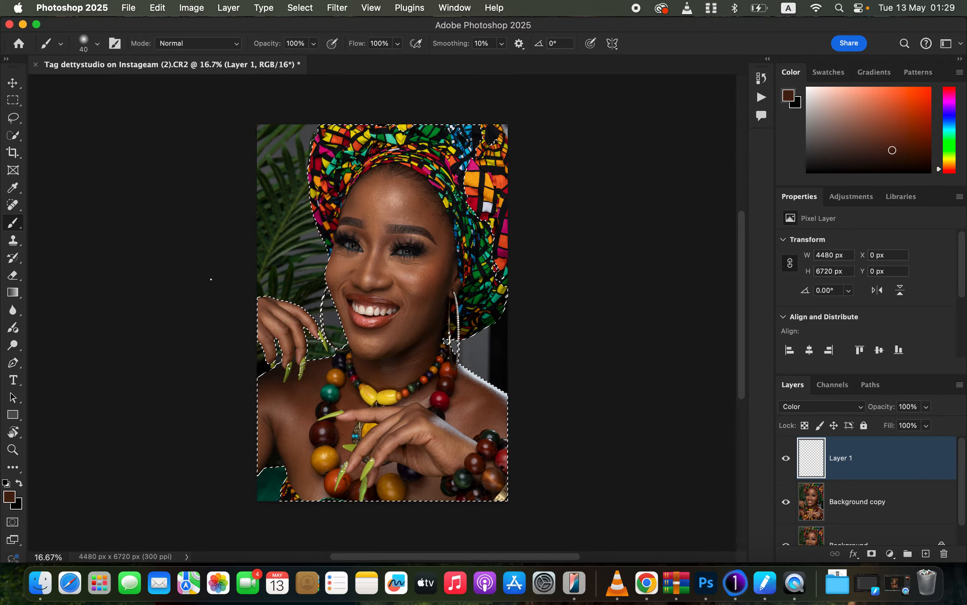
# Sample the cheek's skin tone and paint it over the face on Layer 1 with an 800 px brush.
pyautogui.press('super+equal')
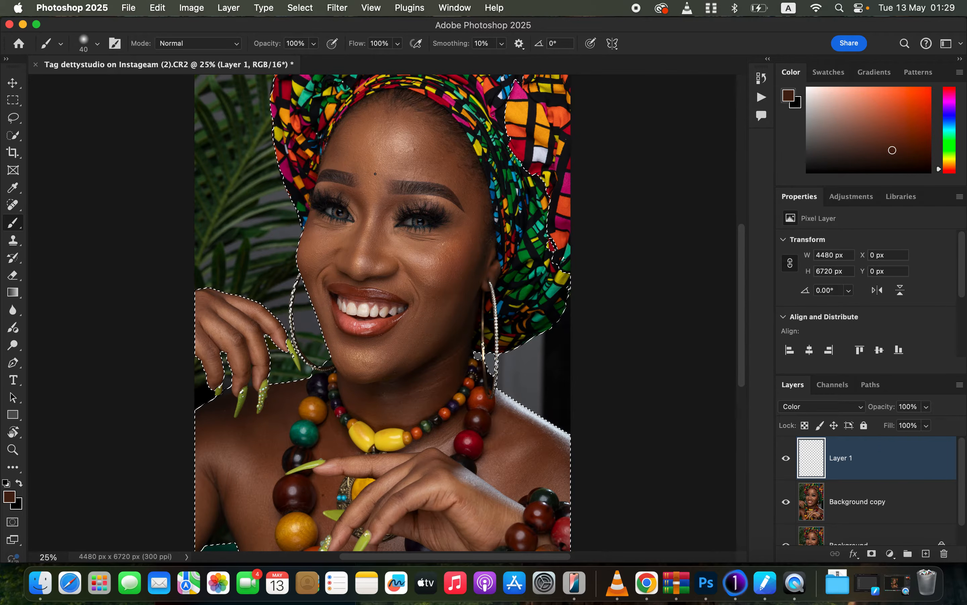
pyautogui.press(']')
pyautogui.press(']')
pyautogui.press(']')
pyautogui.press(']')
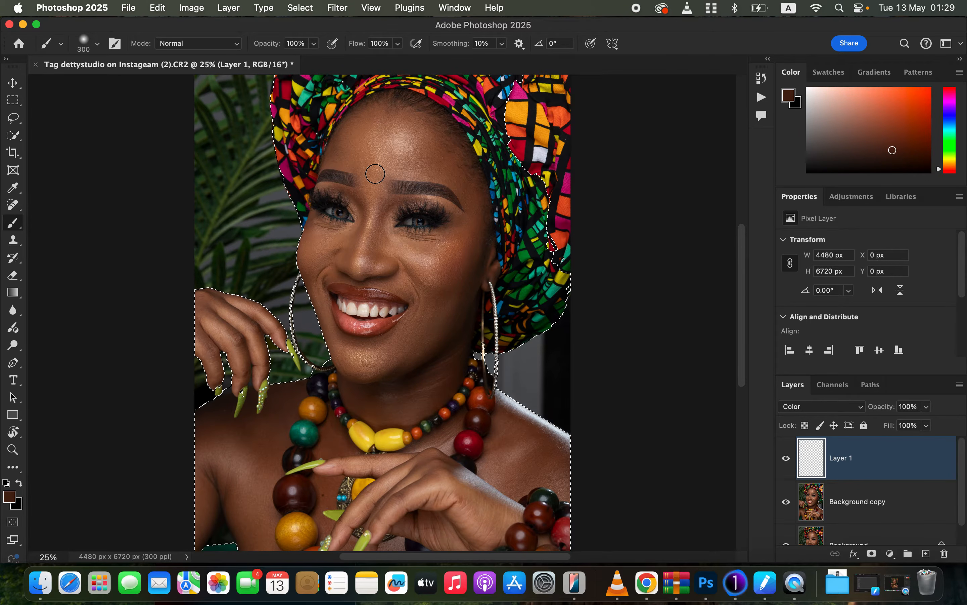
pyautogui.keyDown('alt'); pyautogui.click(457, 243); pyautogui.keyUp('alt')
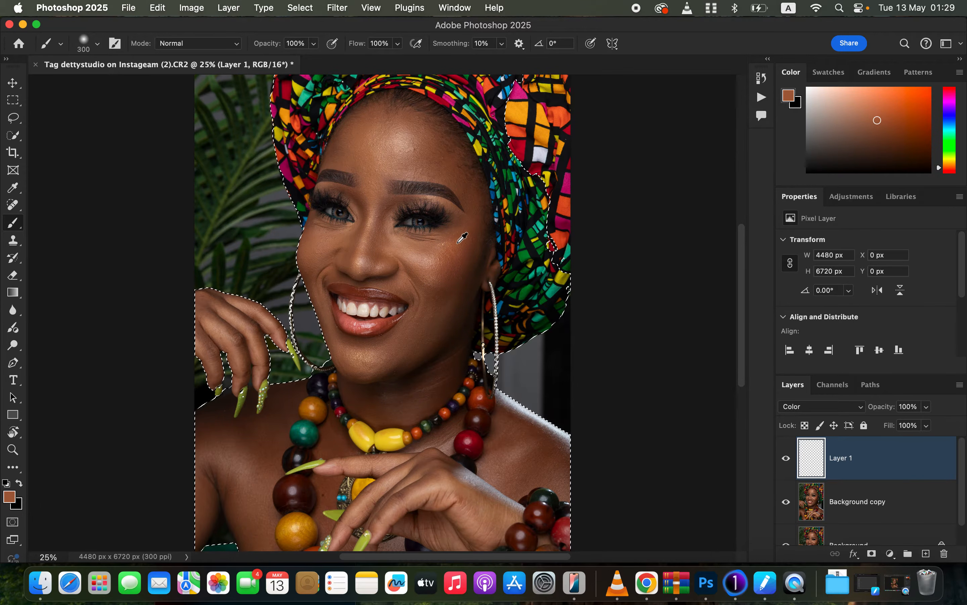
pyautogui.keyDown('alt'); pyautogui.click(456, 242); pyautogui.keyUp('alt')
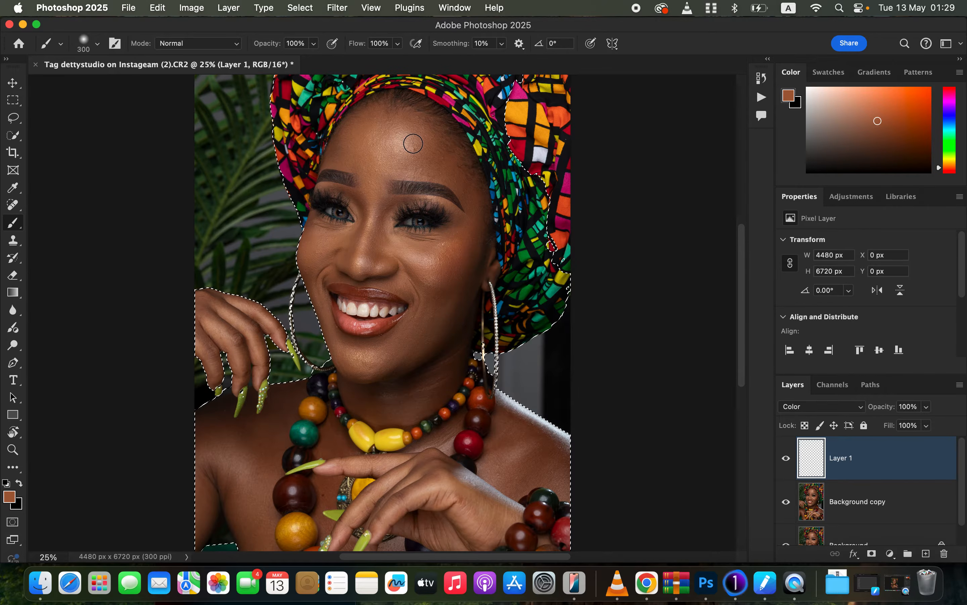
pyautogui.press(']')
pyautogui.press(']')
pyautogui.press(']')
pyautogui.press(']')
pyautogui.press(']')
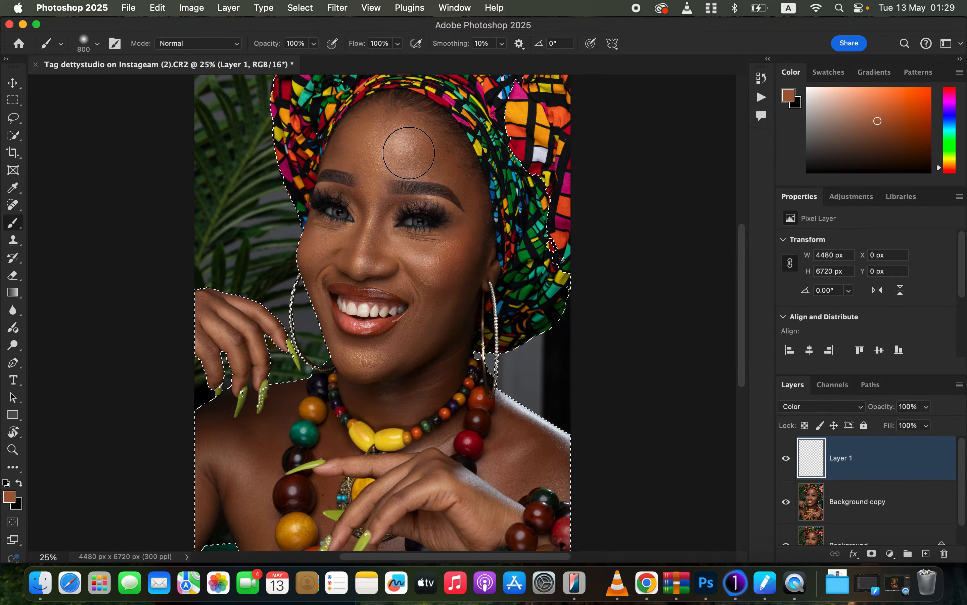
pyautogui.keyDown('alt'); pyautogui.click(459, 249); pyautogui.keyUp('alt')
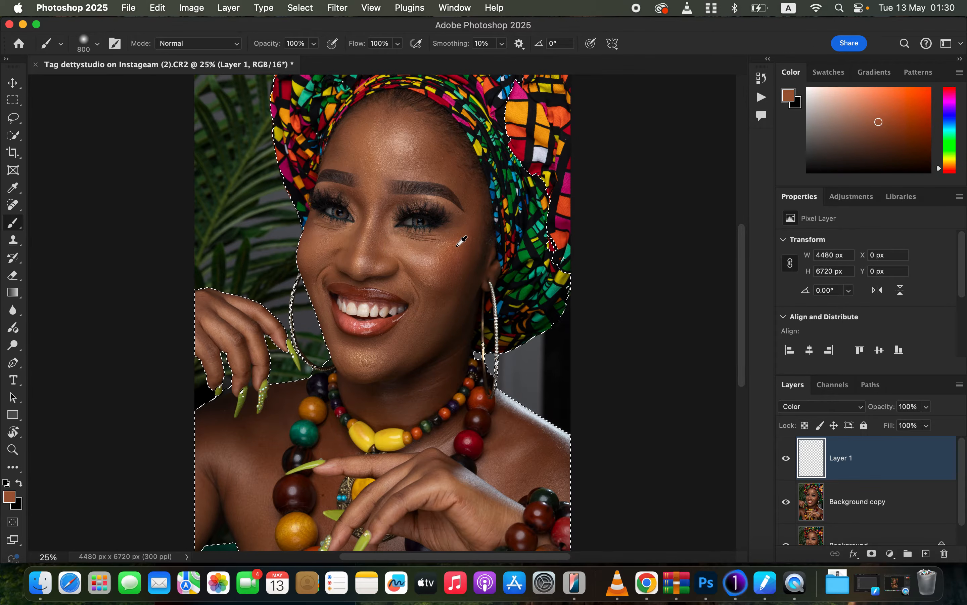
pyautogui.moveTo(384, 138)
pyautogui.mouseDown()
pyautogui.moveTo(347, 152)
pyautogui.moveTo(364, 157)
pyautogui.moveTo(370, 183)
pyautogui.moveTo(363, 232)
pyautogui.moveTo(327, 243)
pyautogui.moveTo(408, 274)
pyautogui.moveTo(427, 271)
pyautogui.moveTo(421, 259)
pyautogui.moveTo(445, 263)
pyautogui.moveTo(469, 227)
pyautogui.moveTo(405, 358)
pyautogui.moveTo(363, 365)
pyautogui.moveTo(371, 399)
pyautogui.moveTo(424, 374)
pyautogui.moveTo(470, 257)
pyautogui.moveTo(470, 279)
pyautogui.moveTo(471, 237)
pyautogui.moveTo(448, 275)
pyautogui.moveTo(375, 238)
pyautogui.moveTo(361, 256)
pyautogui.moveTo(331, 249)
pyautogui.moveTo(313, 224)
pyautogui.moveTo(327, 321)
pyautogui.moveTo(364, 406)
pyautogui.moveTo(474, 255)
pyautogui.moveTo(457, 176)
pyautogui.moveTo(410, 165)
pyautogui.moveTo(444, 172)
pyautogui.moveTo(413, 140)
pyautogui.moveTo(442, 160)
pyautogui.moveTo(418, 120)
pyautogui.moveTo(384, 148)
pyautogui.moveTo(337, 161)
pyautogui.moveTo(354, 163)
pyautogui.moveTo(370, 195)
pyautogui.moveTo(324, 192)
pyautogui.moveTo(390, 202)
pyautogui.moveTo(384, 216)
pyautogui.moveTo(395, 235)
pyautogui.moveTo(463, 238)
pyautogui.moveTo(476, 222)
pyautogui.moveTo(452, 211)
pyautogui.moveTo(447, 291)
pyautogui.moveTo(354, 365)
pyautogui.moveTo(373, 391)
pyautogui.mouseUp()
# Resize the brush and paint the skin tone across the chest and hand area.
pyautogui.press('[')
pyautogui.press('[')
pyautogui.press('[')
# Reduce the brush to 400 px and paint the remaining skin on the arm and hand.
pyautogui.press('[')
pyautogui.press('[')
pyautogui.press('[')
pyautogui.press(']')
pyautogui.press(']')
pyautogui.press(']')
pyautogui.press(']')
pyautogui.moveTo(509, 433)
pyautogui.mouseDown()
pyautogui.moveTo(508, 454)
pyautogui.moveTo(514, 442)
pyautogui.moveTo(559, 464)
pyautogui.moveTo(507, 422)
pyautogui.moveTo(510, 465)
pyautogui.moveTo(487, 493)
pyautogui.moveTo(452, 506)
pyautogui.moveTo(426, 491)
pyautogui.moveTo(395, 492)
pyautogui.moveTo(416, 489)
pyautogui.moveTo(424, 474)
pyautogui.moveTo(431, 521)
pyautogui.moveTo(461, 546)
pyautogui.moveTo(502, 522)
pyautogui.moveTo(420, 474)
pyautogui.moveTo(349, 528)
pyautogui.moveTo(398, 494)
pyautogui.moveTo(405, 503)
pyautogui.moveTo(406, 481)
pyautogui.moveTo(356, 468)
pyautogui.moveTo(413, 467)
pyautogui.moveTo(456, 430)
pyautogui.moveTo(405, 448)
pyautogui.moveTo(332, 432)
pyautogui.moveTo(355, 468)
pyautogui.moveTo(329, 489)
pyautogui.moveTo(259, 432)
pyautogui.moveTo(233, 442)
pyautogui.moveTo(223, 428)
pyautogui.moveTo(238, 507)
pyautogui.moveTo(255, 493)
pyautogui.moveTo(254, 517)
pyautogui.mouseUp()
pyautogui.press('[')
pyautogui.press('[')
pyautogui.press('super+minus')
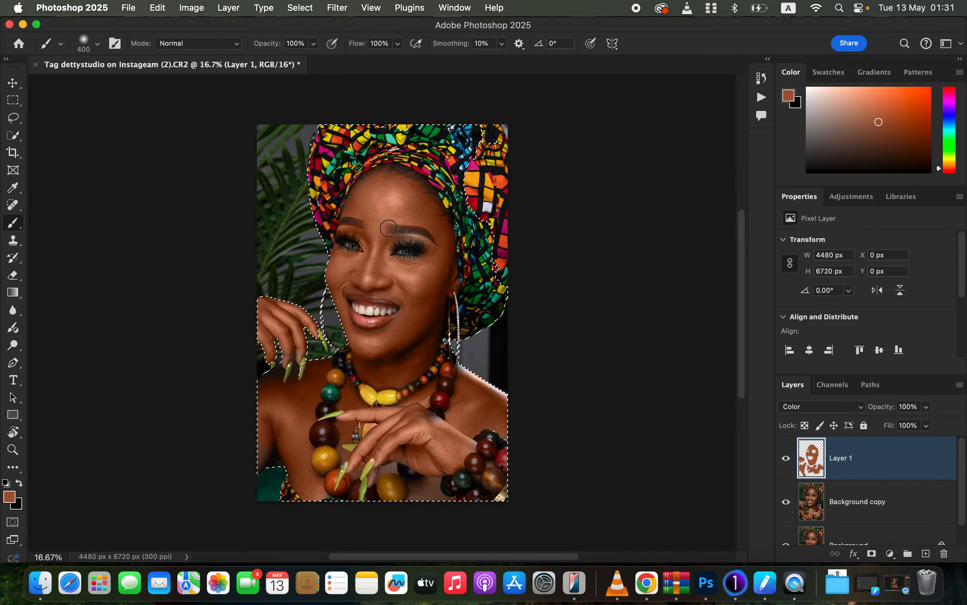
pyautogui.moveTo(366, 359); pyautogui.dragTo(395, 379)
pyautogui.moveTo(371, 442)
pyautogui.mouseDown()
pyautogui.moveTo(357, 464)
pyautogui.moveTo(382, 445)
pyautogui.moveTo(391, 470)
pyautogui.moveTo(423, 496)
pyautogui.moveTo(432, 485)
pyautogui.moveTo(444, 495)
pyautogui.mouseUp()
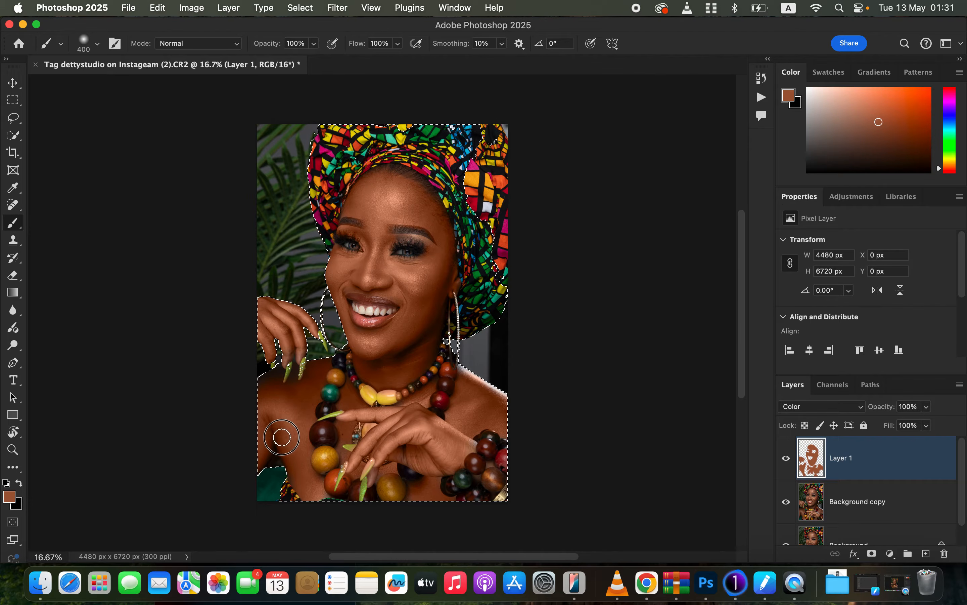
# Erase the skin colour from the eyebrows and eye area with the Eraser.
pyautogui.click(13, 275)
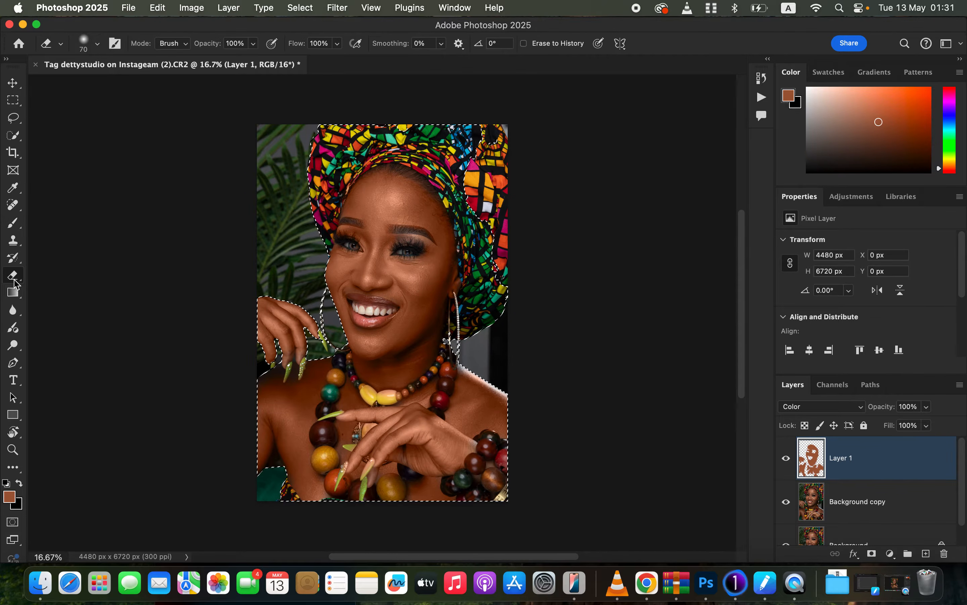
pyautogui.click(186, 45)
pyautogui.click(186, 45)
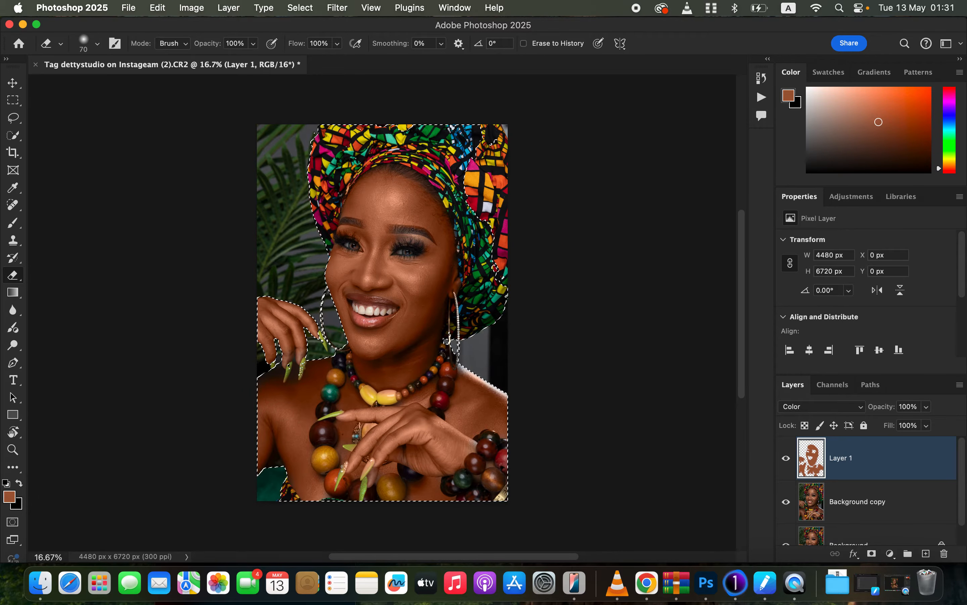
pyautogui.press('super+equal')
pyautogui.press('super+equal')
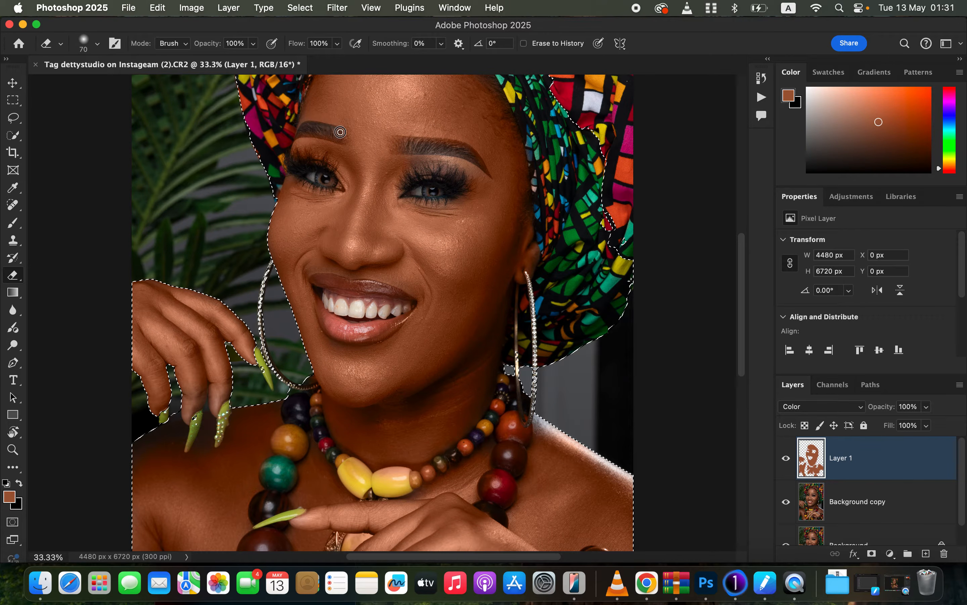
pyautogui.moveTo(329, 135); pyautogui.dragTo(344, 137)
pyautogui.moveTo(408, 142)
pyautogui.mouseDown()
pyautogui.moveTo(454, 143)
pyautogui.moveTo(483, 164)
pyautogui.moveTo(429, 137)
pyautogui.moveTo(399, 140)
pyautogui.moveTo(462, 153)
pyautogui.moveTo(479, 167)
pyautogui.mouseUp()
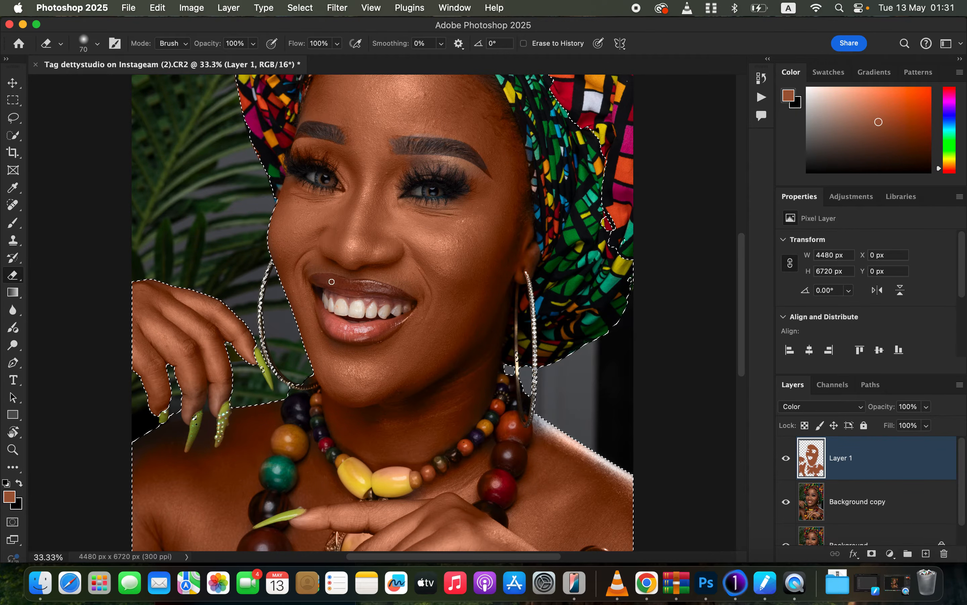
# Paint the skin tone over the right shoulder and the lower hand, clearing the selection.
pyautogui.press('b')
pyautogui.moveTo(318, 254)
pyautogui.mouseDown()
pyautogui.moveTo(365, 242)
pyautogui.moveTo(450, 265)
pyautogui.moveTo(479, 244)
pyautogui.moveTo(435, 399)
pyautogui.moveTo(430, 512)
pyautogui.moveTo(531, 465)
pyautogui.moveTo(540, 430)
pyautogui.moveTo(569, 463)
pyautogui.moveTo(618, 481)
pyautogui.moveTo(613, 504)
pyautogui.mouseUp()
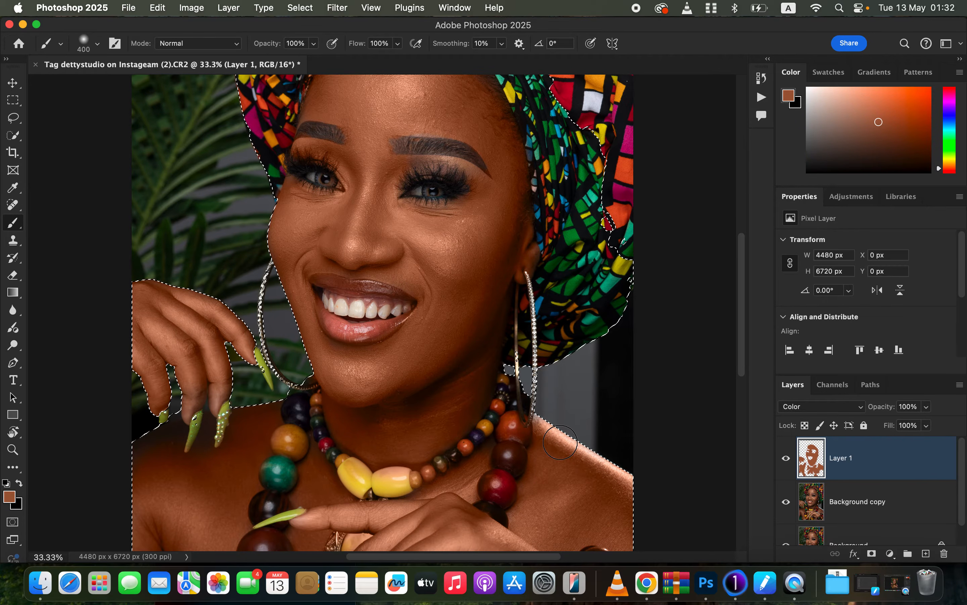
pyautogui.press('super+minus')
pyautogui.press('super+minus')
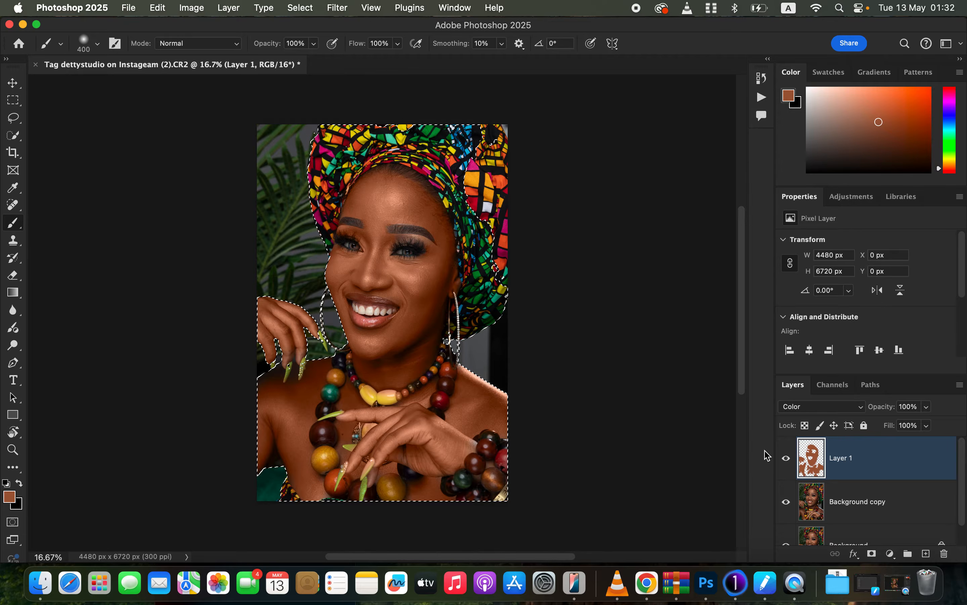
pyautogui.press('super+d')
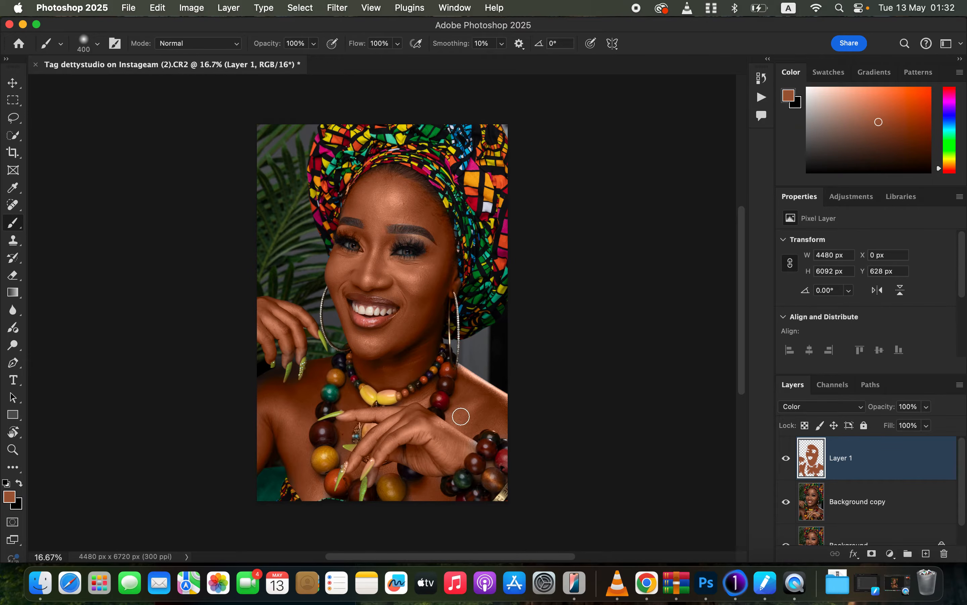
pyautogui.moveTo(433, 469); pyautogui.dragTo(462, 448)
# Lower Layer 1's opacity to 61% and toggle its visibility to compare.
pyautogui.click(927, 407)
pyautogui.moveTo(927, 422); pyautogui.dragTo(903, 426)
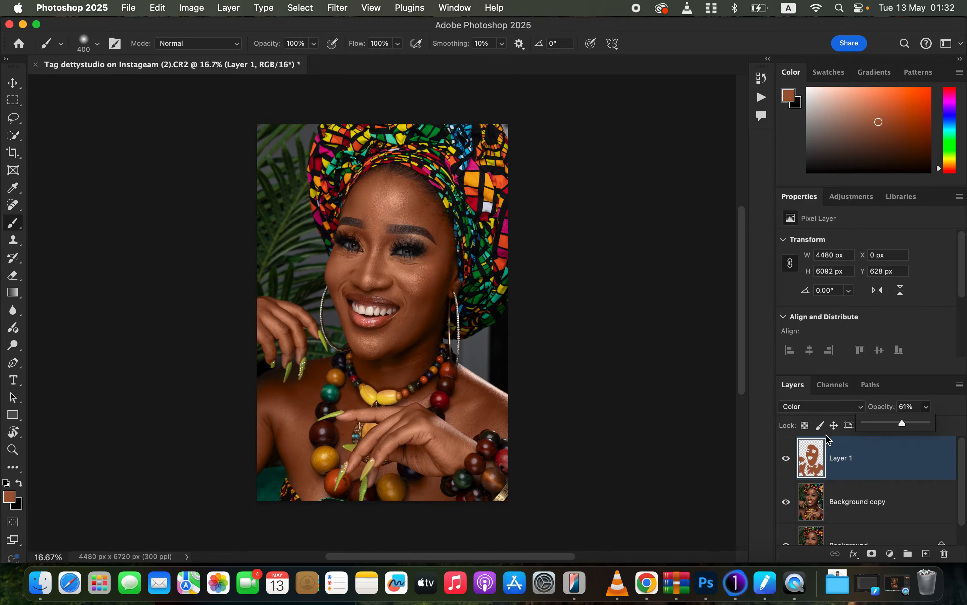
pyautogui.click(783, 461)
pyautogui.click(784, 462)
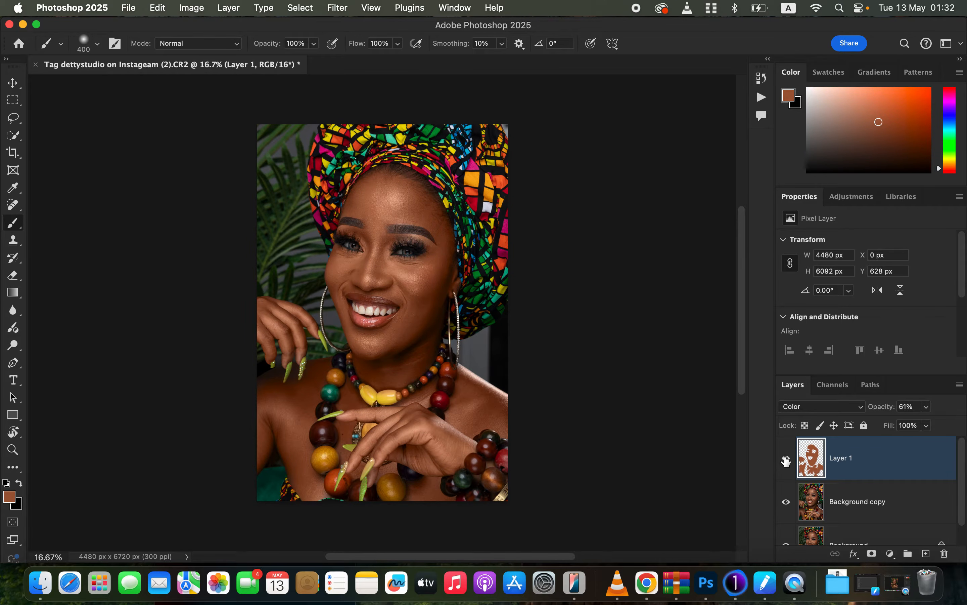
# Add a Hue/Saturation adjustment layer and set the Reds lightness to -7.
pyautogui.click(889, 553)
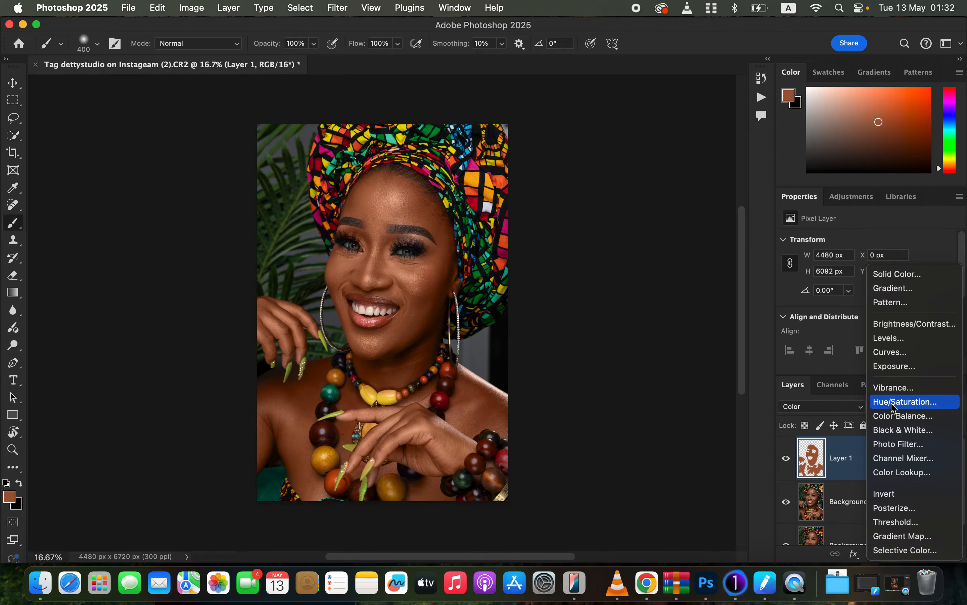
pyautogui.click(894, 404)
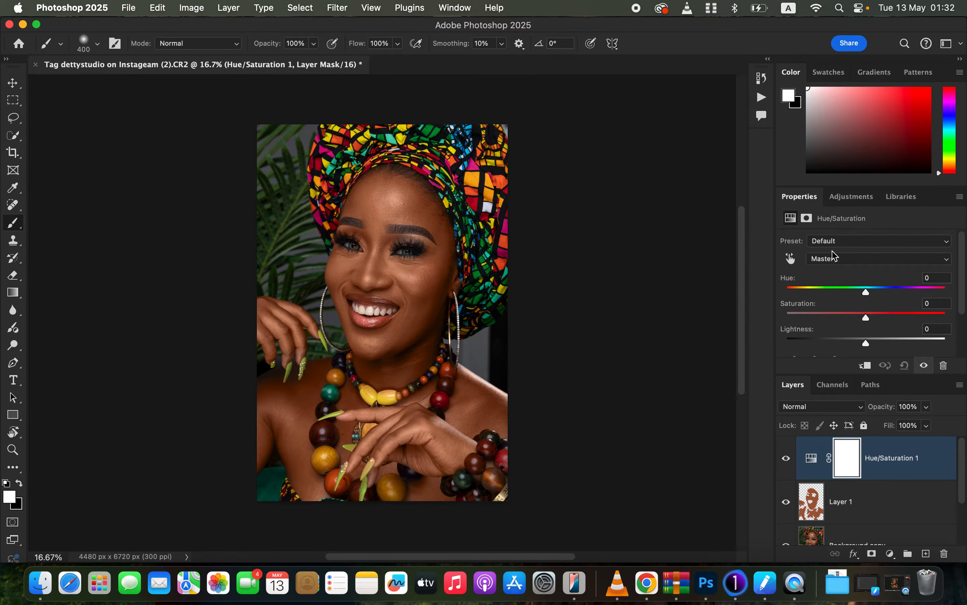
pyautogui.click(824, 259)
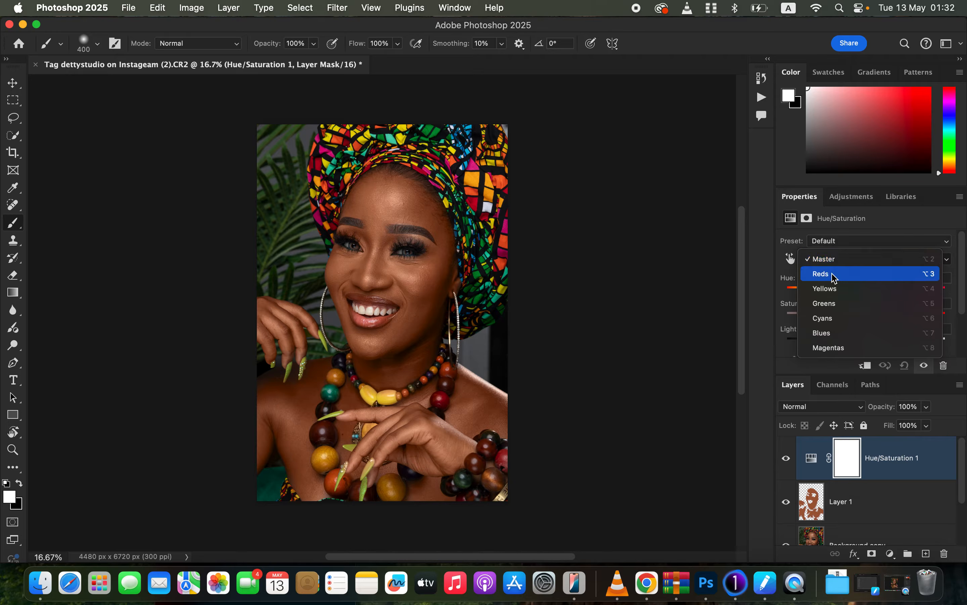
pyautogui.click(834, 275)
pyautogui.moveTo(867, 348)
pyautogui.mouseDown()
pyautogui.moveTo(840, 346)
pyautogui.moveTo(875, 349)
pyautogui.moveTo(853, 348)
pyautogui.moveTo(862, 350)
pyautogui.mouseUp()
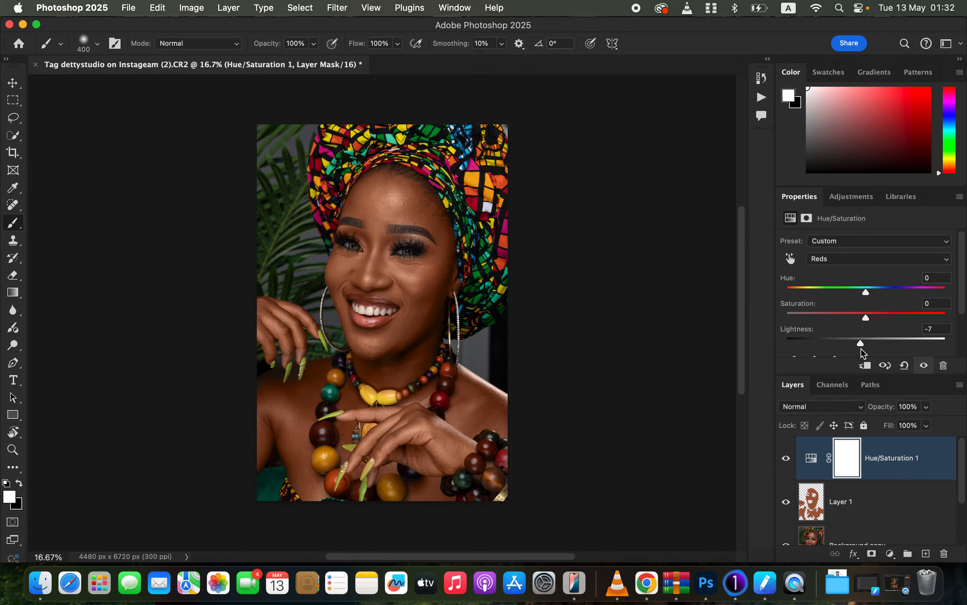
# Toggle the Hue/Saturation layer to compare, then switch to Capture One.
pyautogui.click(782, 459)
pyautogui.click(782, 460)
pyautogui.click(734, 591)
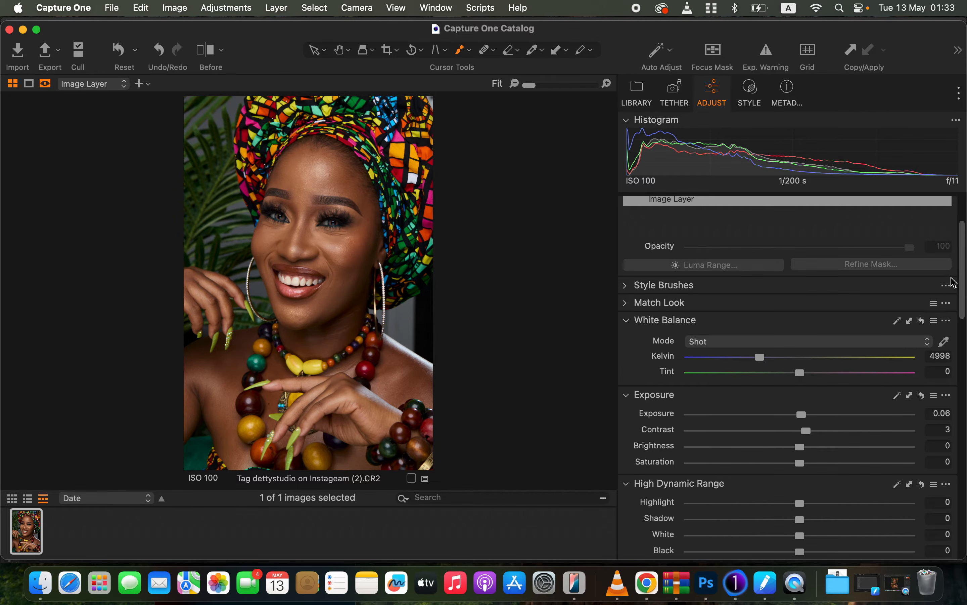
# Add a new filled adjustment layer to the image.
pyautogui.scroll(4, 964, 289)
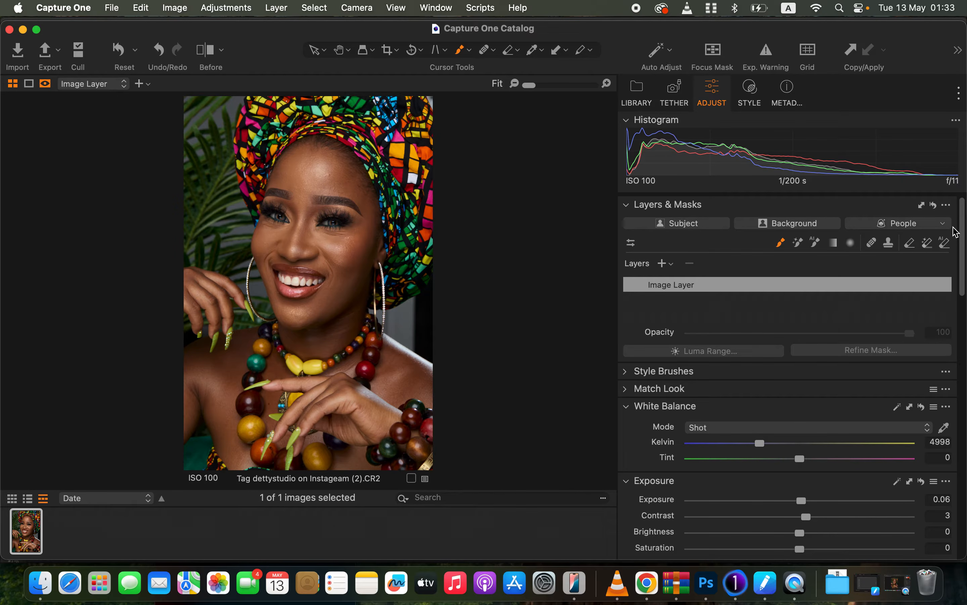
pyautogui.click(662, 265)
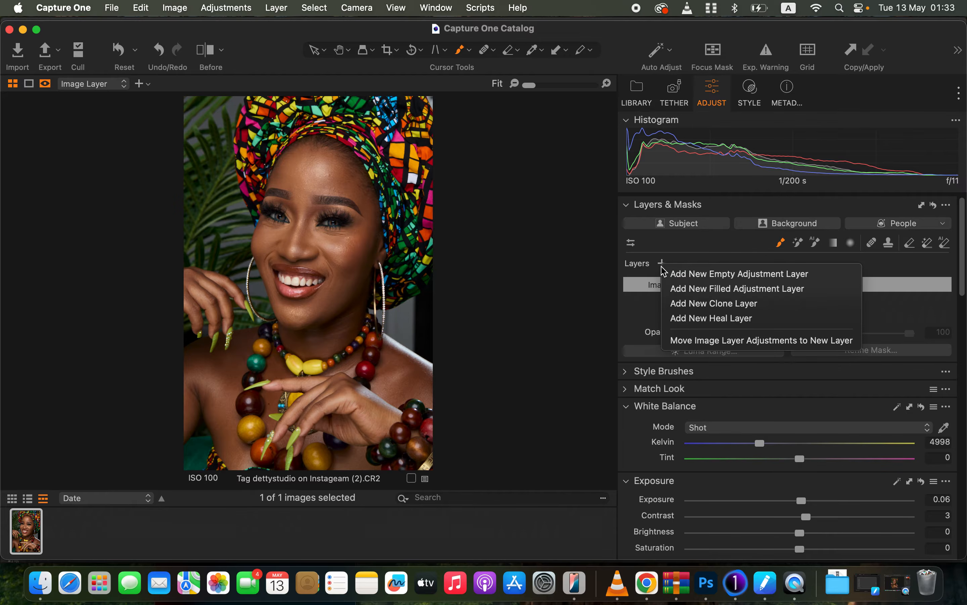
pyautogui.click(698, 288)
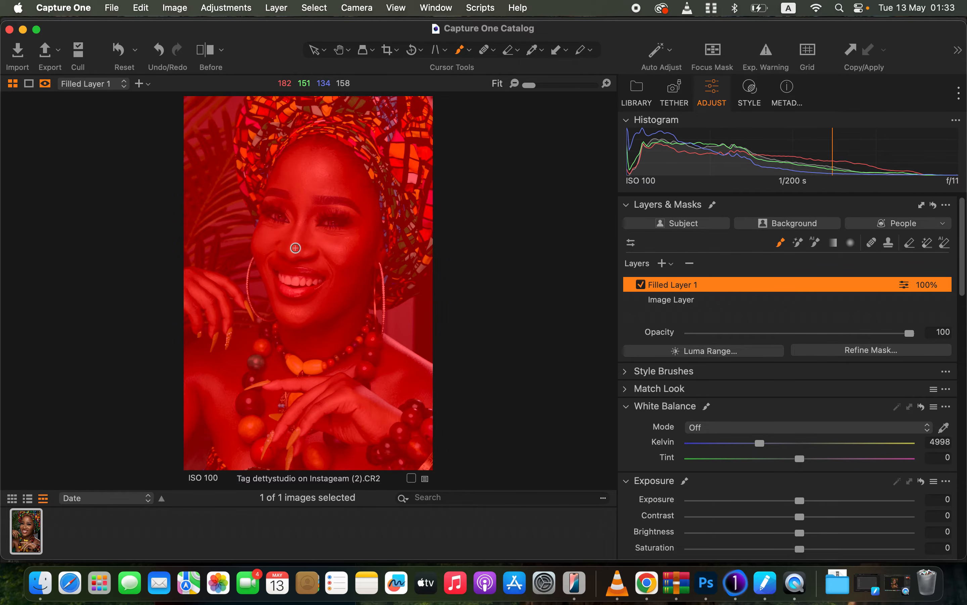
# Toggle the layer's mask overlay on and off to inspect its coverage.
pyautogui.press('m')
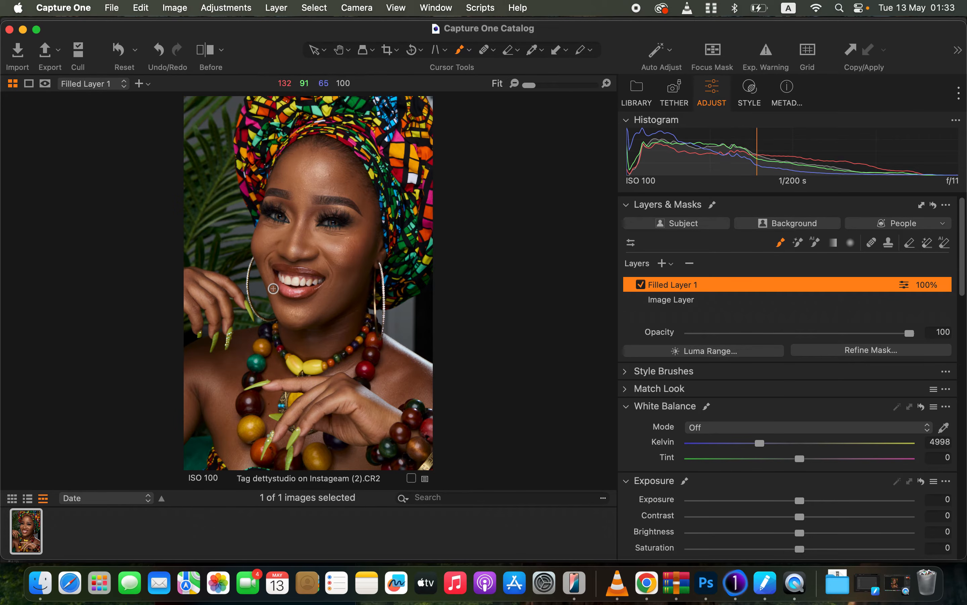
pyautogui.press('m')
pyautogui.press('m')
pyautogui.press('m')
pyautogui.press('m')
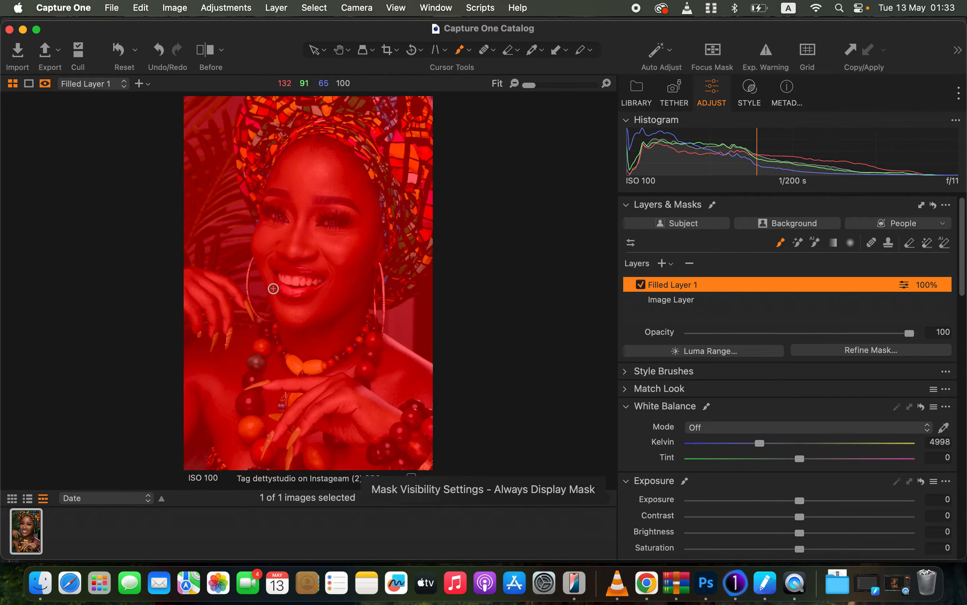
pyautogui.press('m')
pyautogui.press('m')
pyautogui.press('m')
pyautogui.press('m')
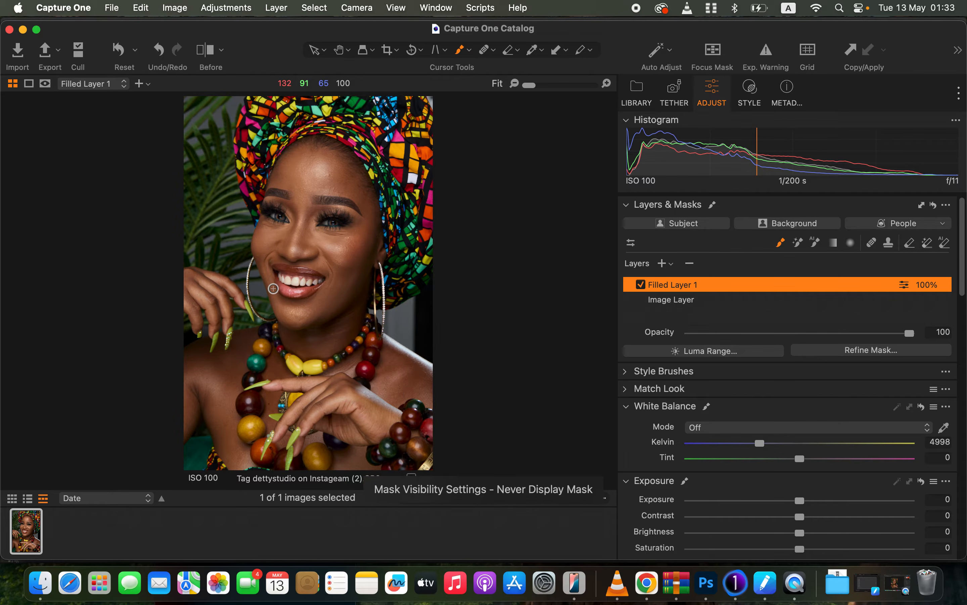
# Rename the filled layer to skin tones.
pyautogui.doubleClick(685, 287)
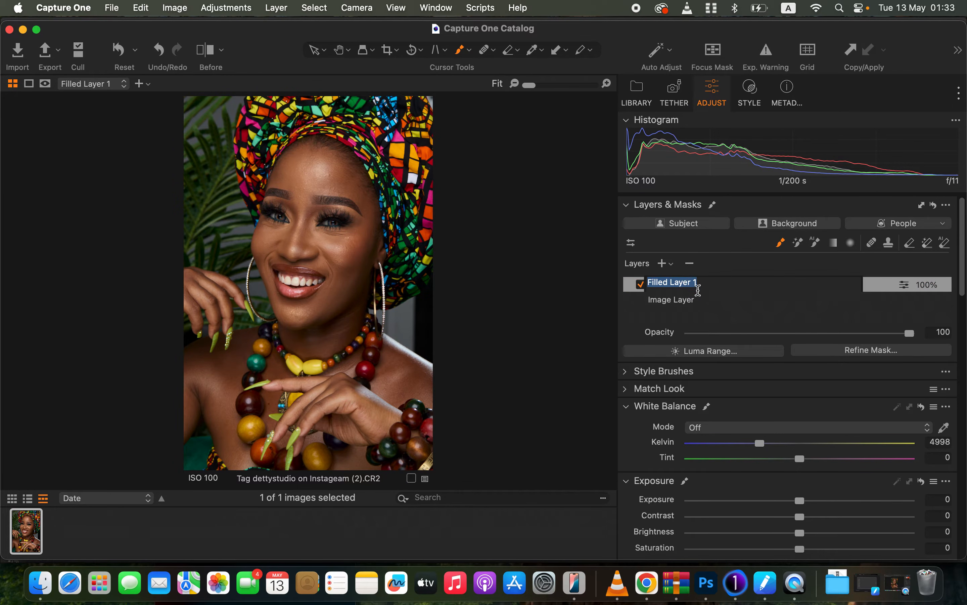
pyautogui.write('skin tones')
pyautogui.press('Return')
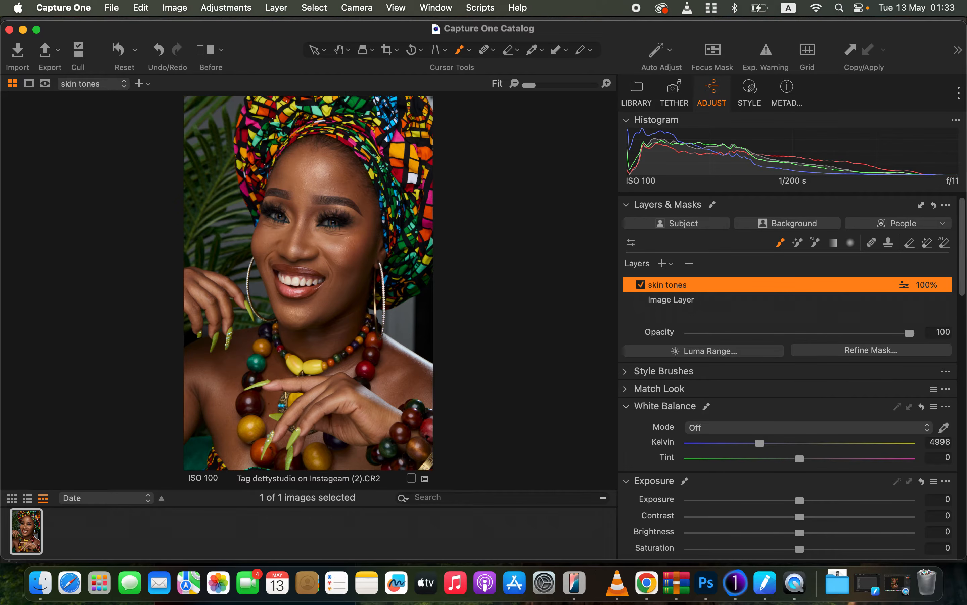
# Open the Skin Tone color editor and sample the skin color from the cheek.
pyautogui.moveTo(964, 296); pyautogui.dragTo(961, 483)
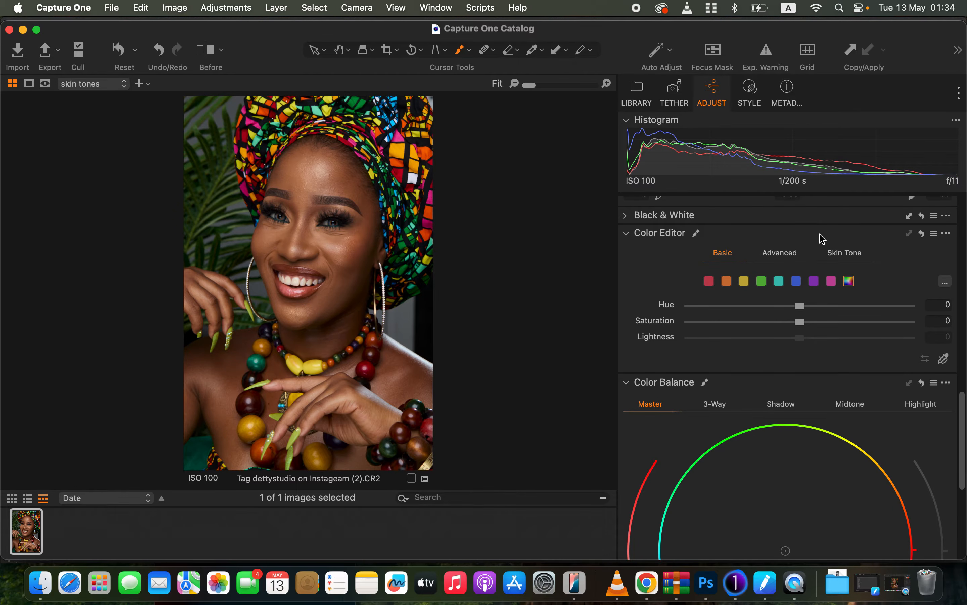
pyautogui.click(847, 253)
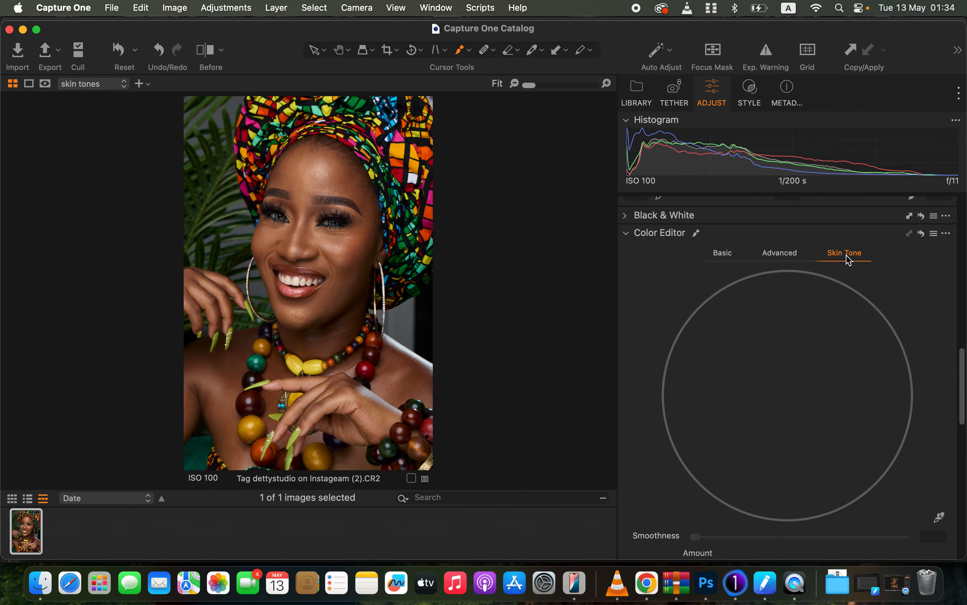
pyautogui.scroll(-3, 964, 403)
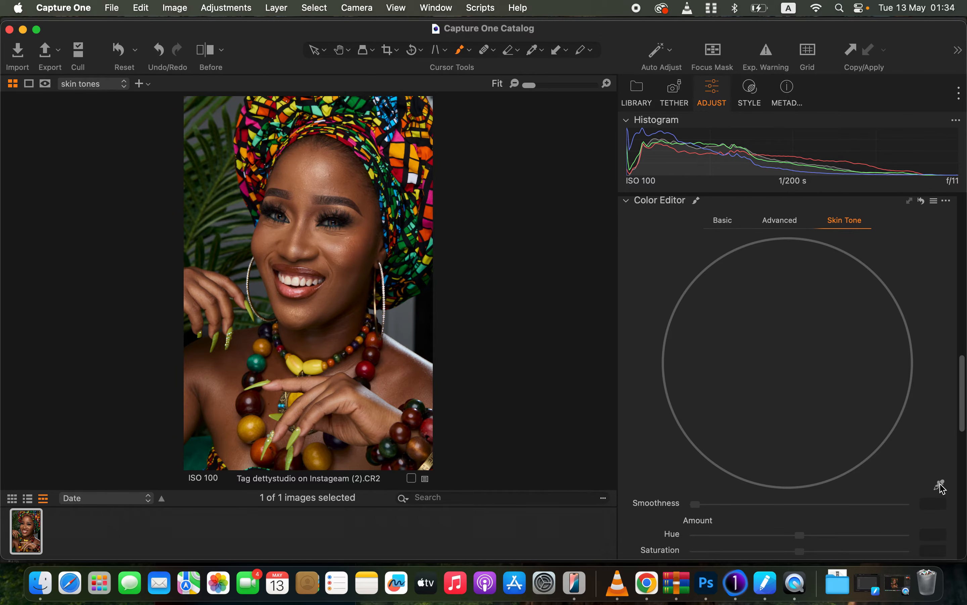
pyautogui.click(940, 485)
pyautogui.press('super+plus')
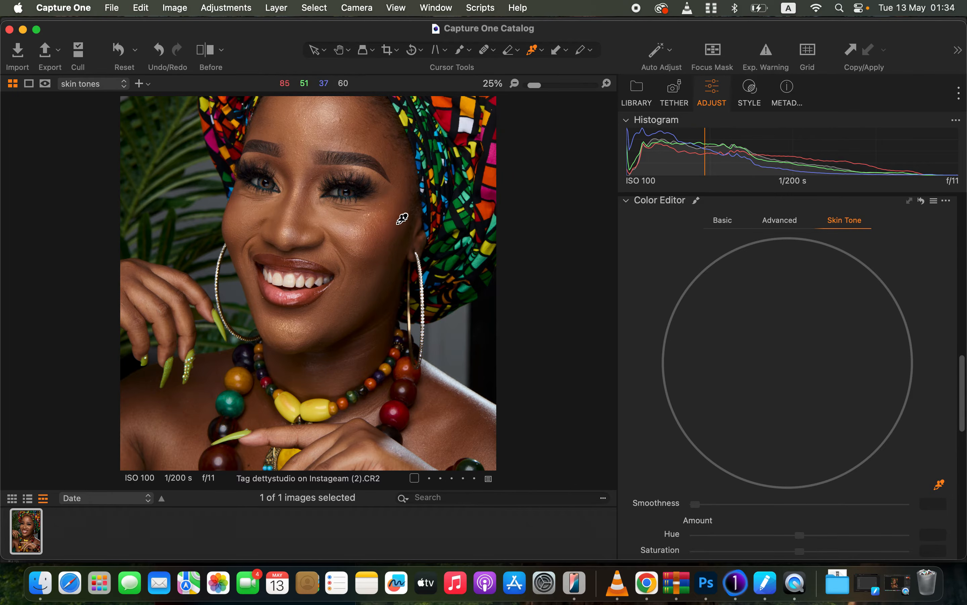
pyautogui.click(389, 214)
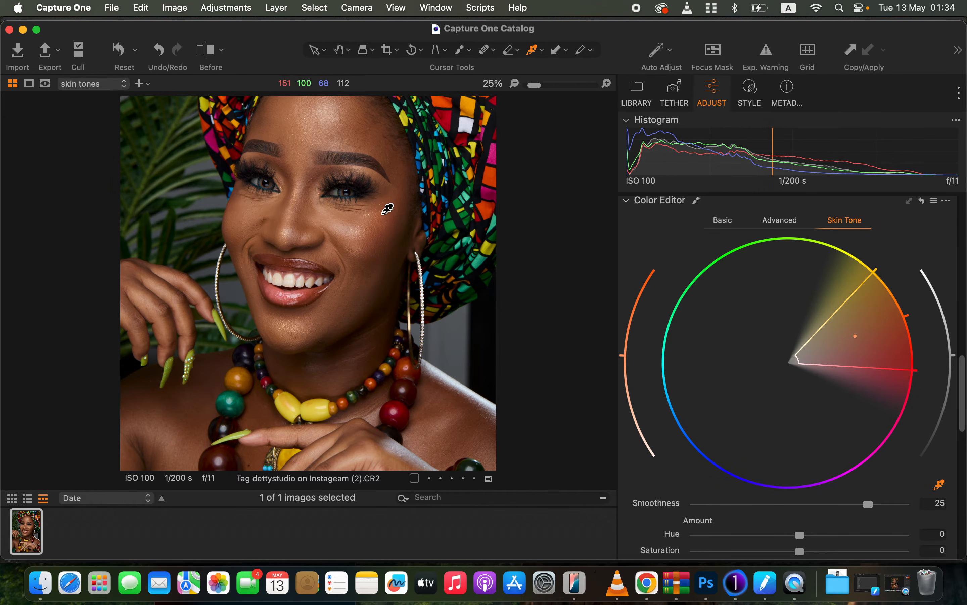
pyautogui.press('super+0')
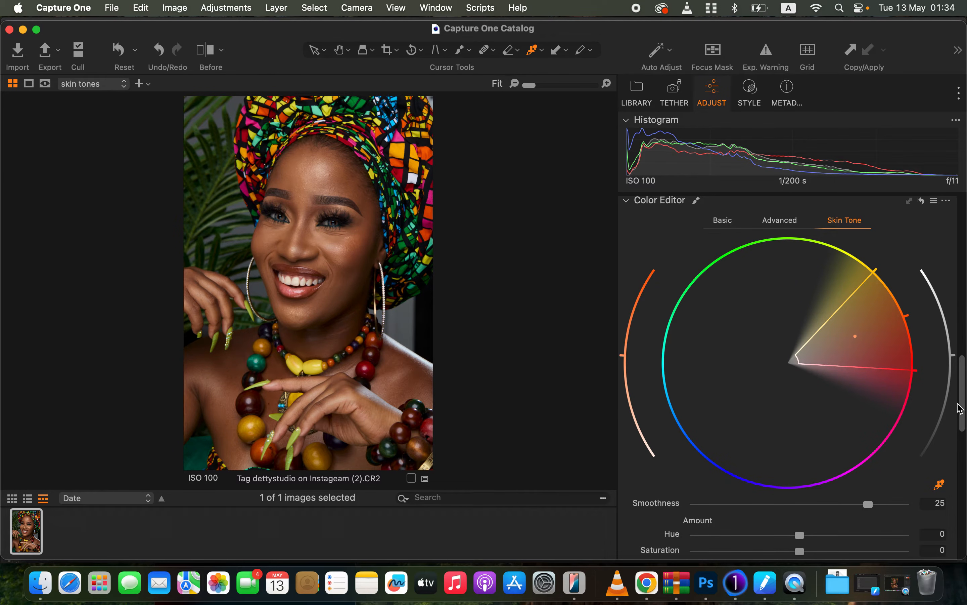
# Toggle the selected color range view to inspect which areas the sampled skin range covers.
pyautogui.moveTo(959, 408); pyautogui.dragTo(963, 436)
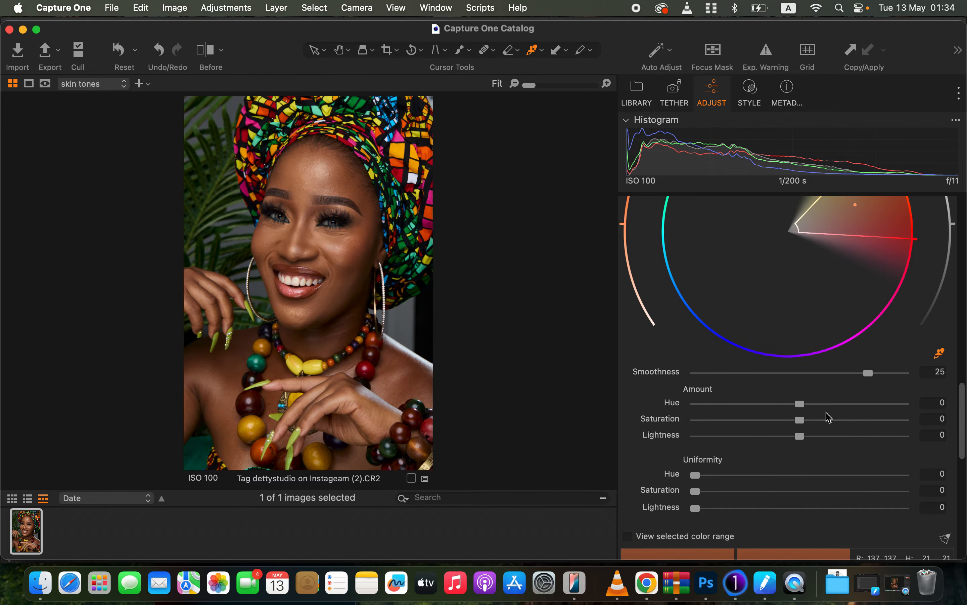
pyautogui.scroll(-5, 813, 414)
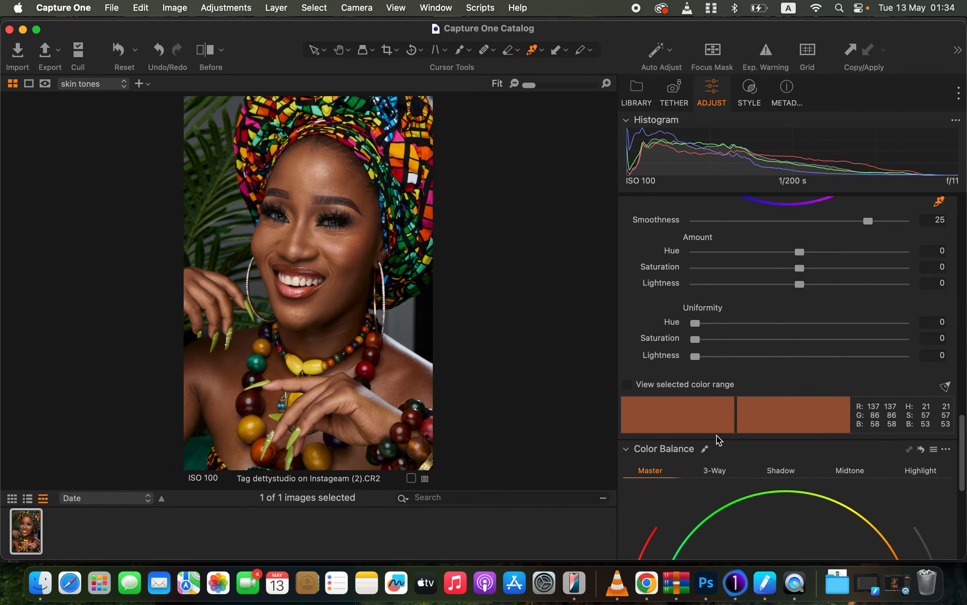
pyautogui.click(629, 386)
pyautogui.click(629, 385)
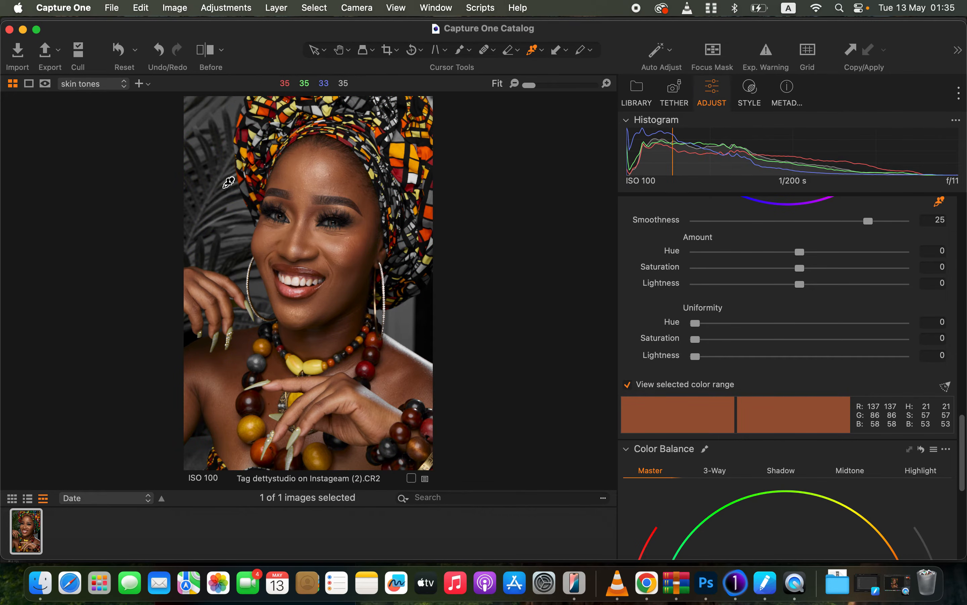
pyautogui.click(629, 386)
pyautogui.click(629, 386)
pyautogui.click(628, 386)
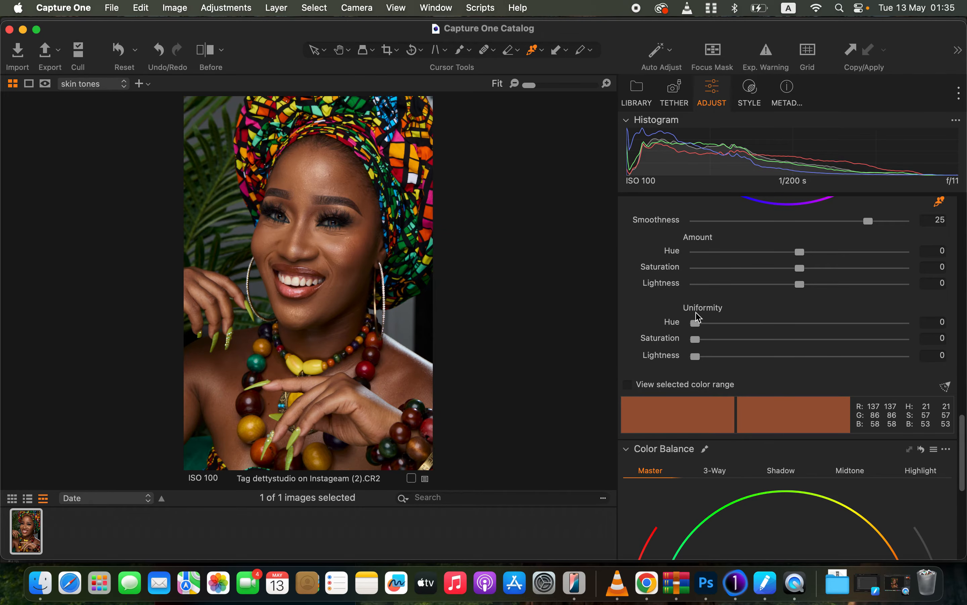
# Set the skin tone Uniformity hue to 93.8 and saturation to 91.5.
pyautogui.moveTo(963, 450); pyautogui.dragTo(963, 410)
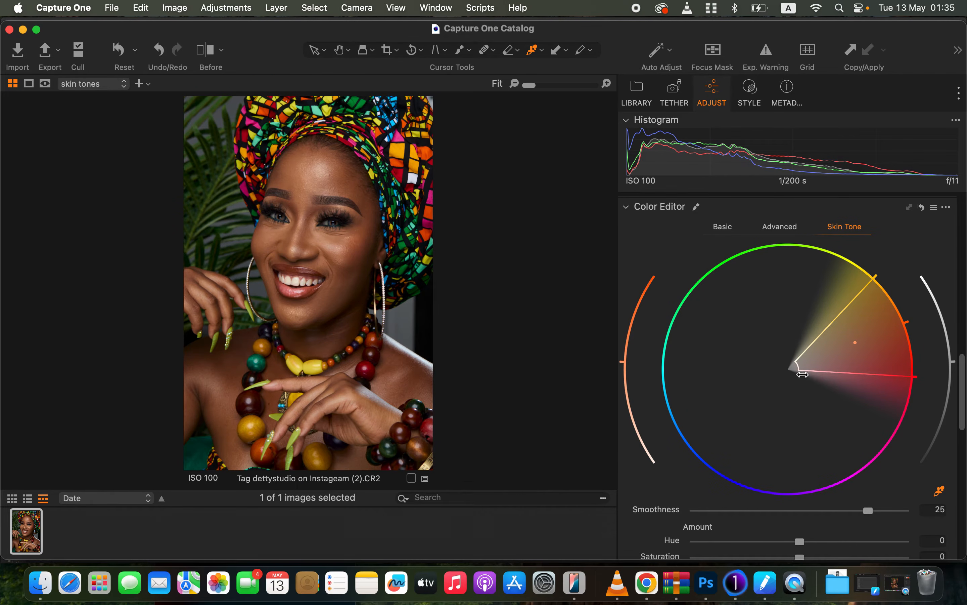
pyautogui.moveTo(963, 411); pyautogui.dragTo(961, 414)
pyautogui.scroll(-10, 962, 414)
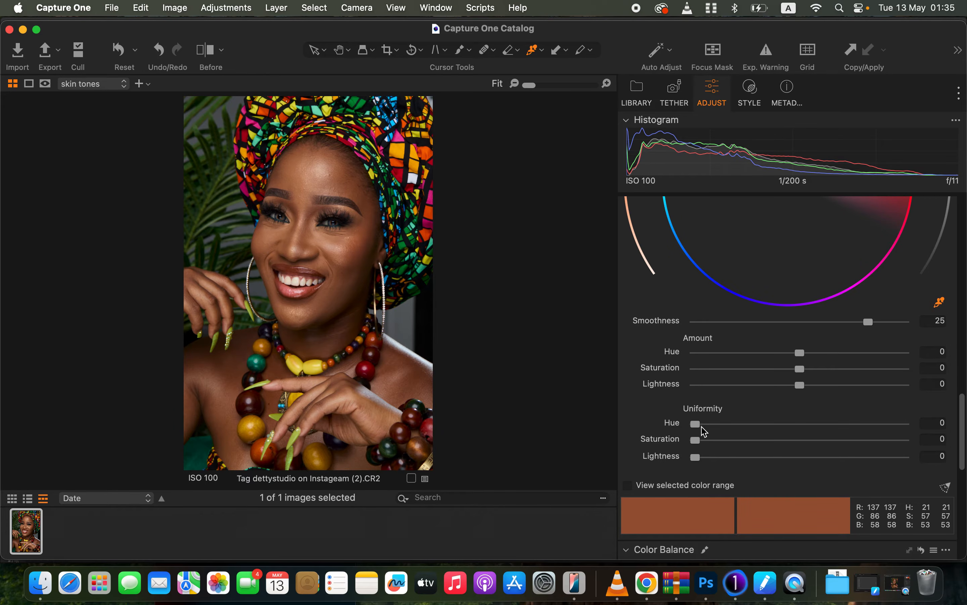
pyautogui.moveTo(700, 425); pyautogui.dragTo(831, 442)
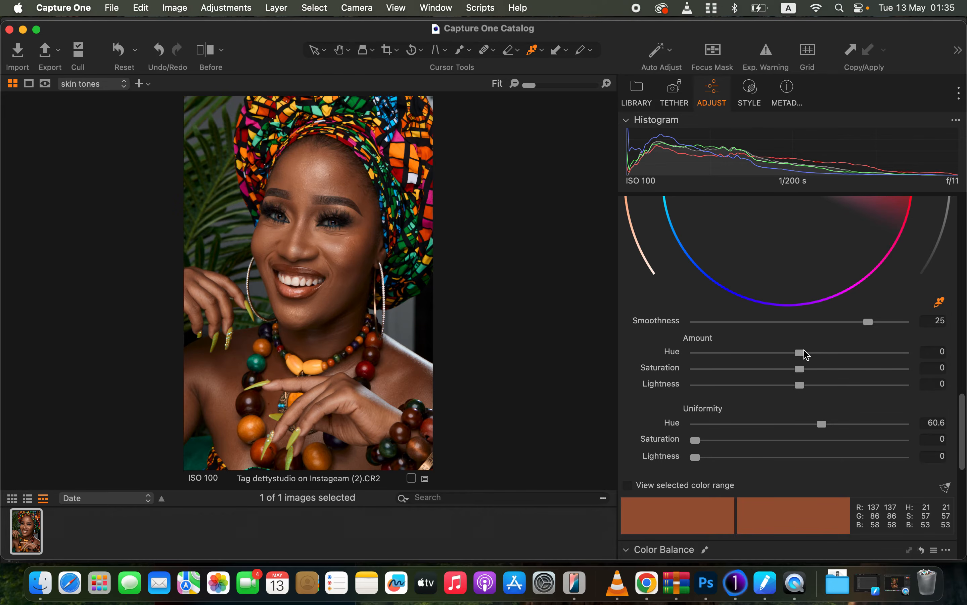
pyautogui.moveTo(696, 440); pyautogui.dragTo(859, 431)
pyautogui.moveTo(781, 441); pyautogui.dragTo(820, 447)
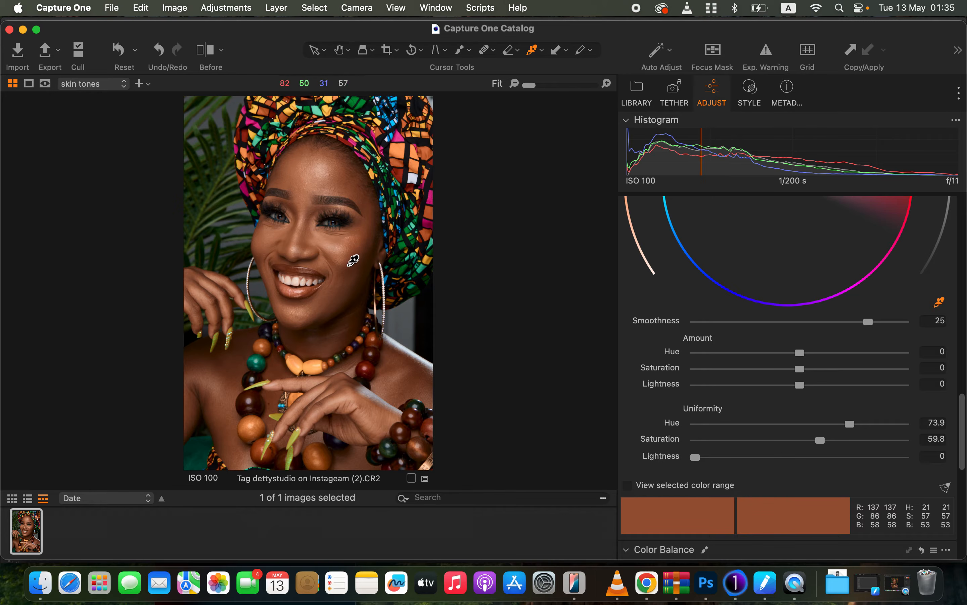
pyautogui.moveTo(860, 425); pyautogui.dragTo(881, 430)
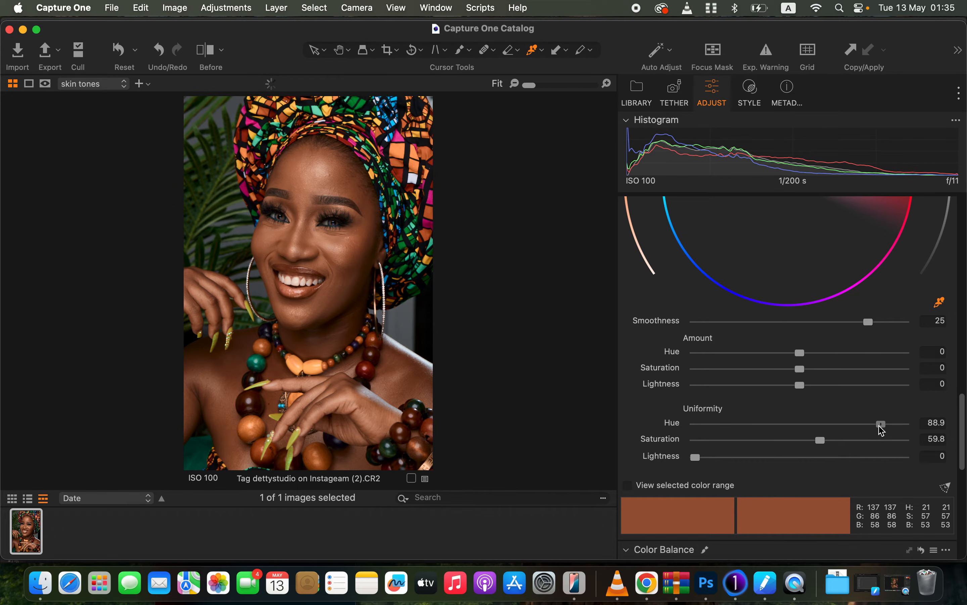
pyautogui.moveTo(821, 440); pyautogui.dragTo(887, 440)
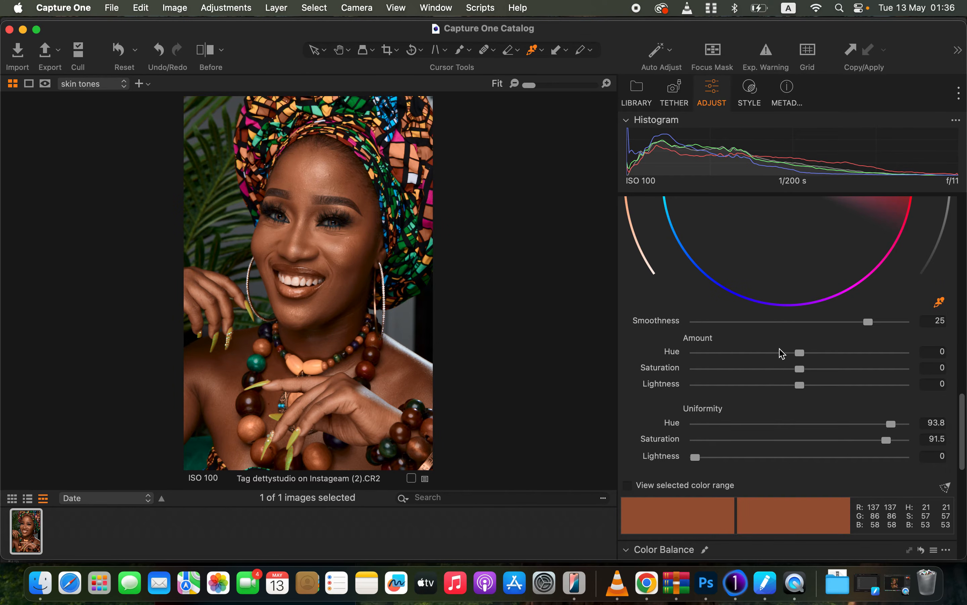
# Set the skin tone Amount hue to 0.8.
pyautogui.moveTo(799, 352); pyautogui.dragTo(857, 357)
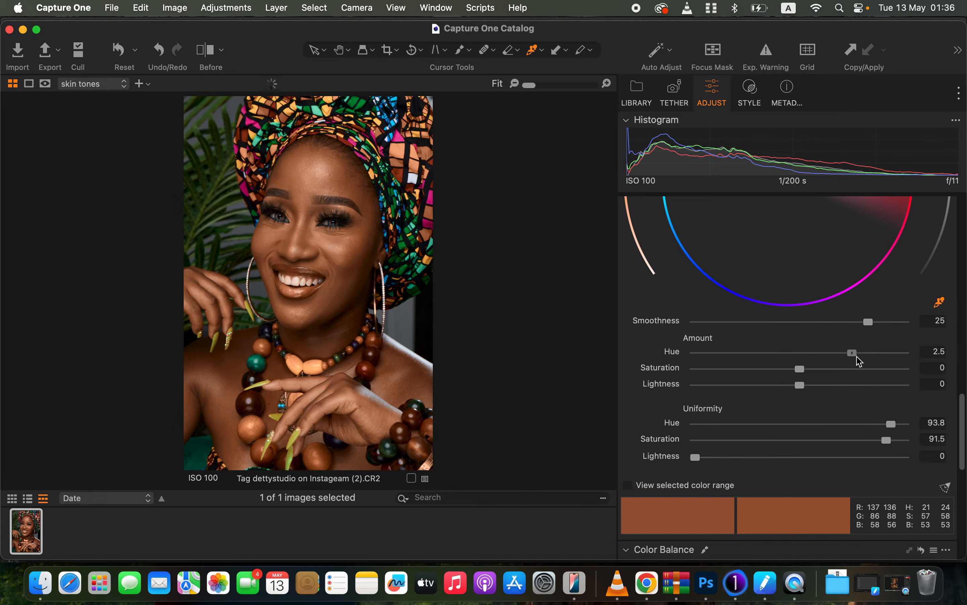
pyautogui.moveTo(853, 358); pyautogui.dragTo(755, 354)
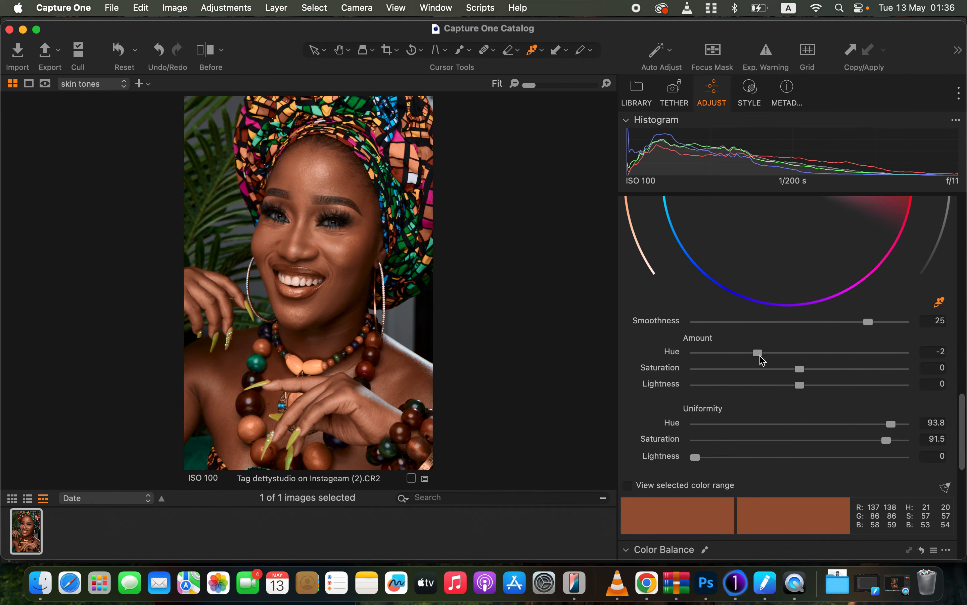
pyautogui.doubleClick(760, 355)
pyautogui.moveTo(800, 354); pyautogui.dragTo(812, 353)
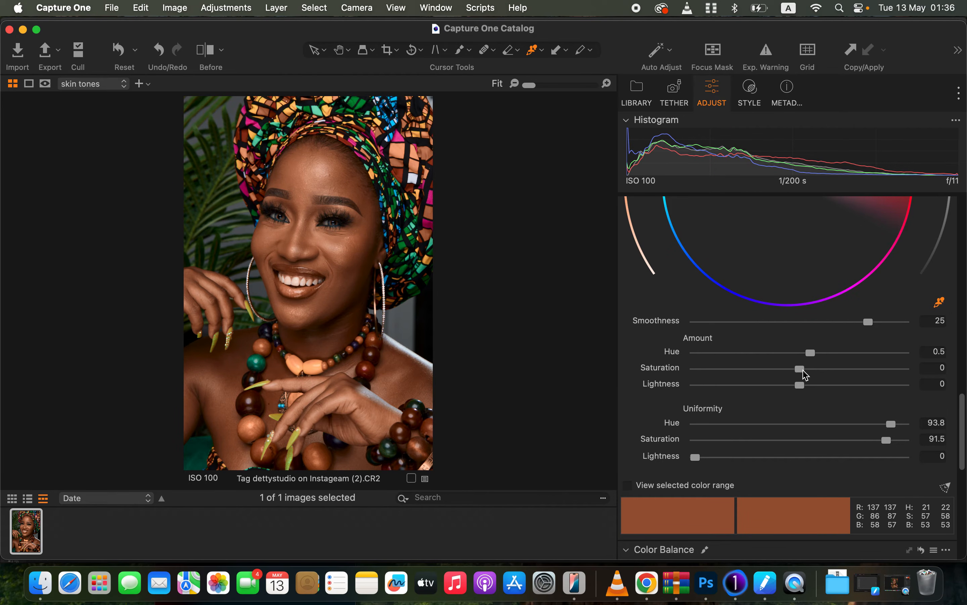
pyautogui.moveTo(800, 372); pyautogui.dragTo(821, 357)
# Compare the before and after views of the skin tone edit.
pyautogui.click(206, 56)
pyautogui.moveTo(302, 282); pyautogui.dragTo(186, 218)
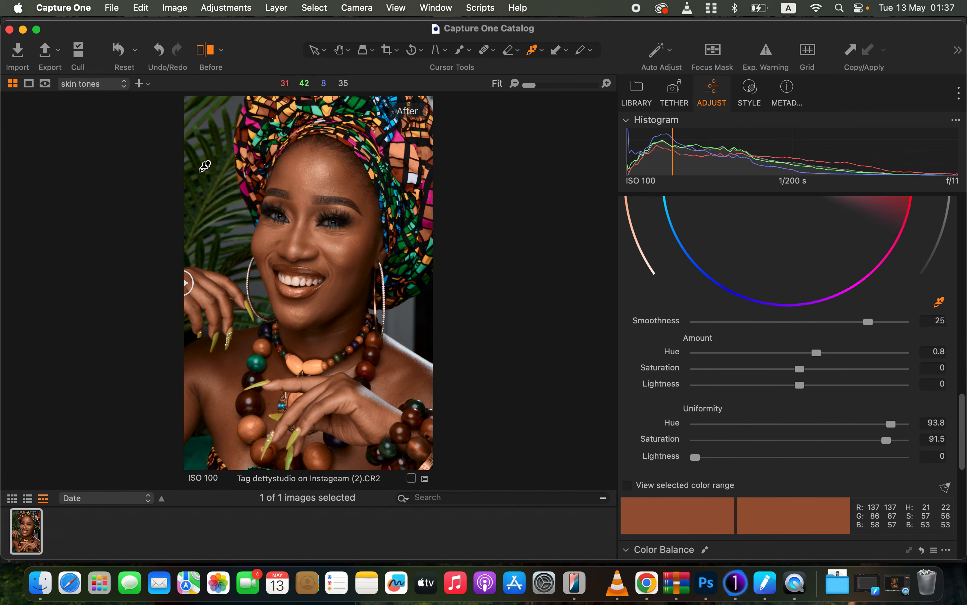
pyautogui.click(205, 50)
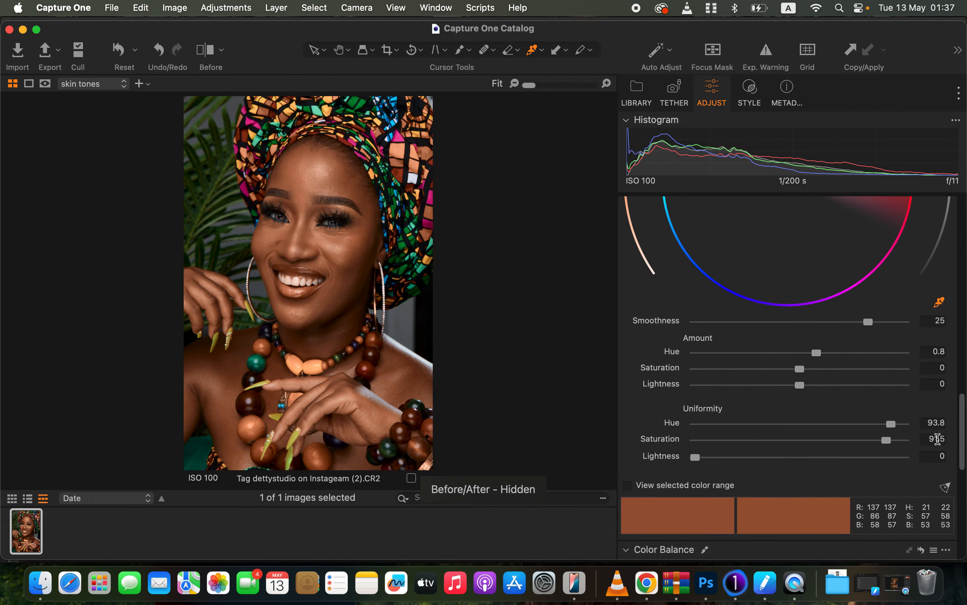
# Erase the skin tones layer mask from the headwrap, earring and neck areas with the mask visible.
pyautogui.scroll(10, 935, 438)
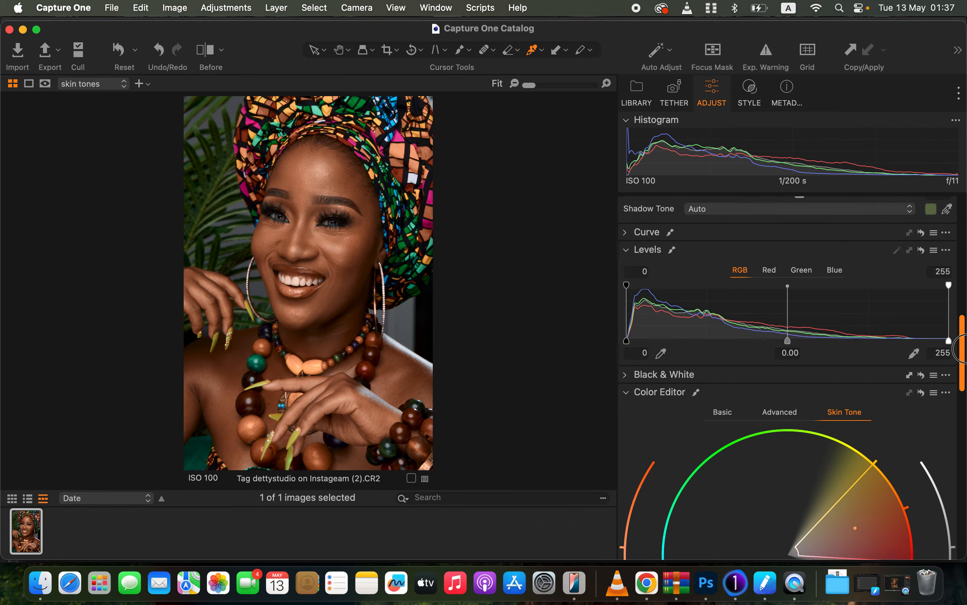
pyautogui.scroll(6, 963, 350)
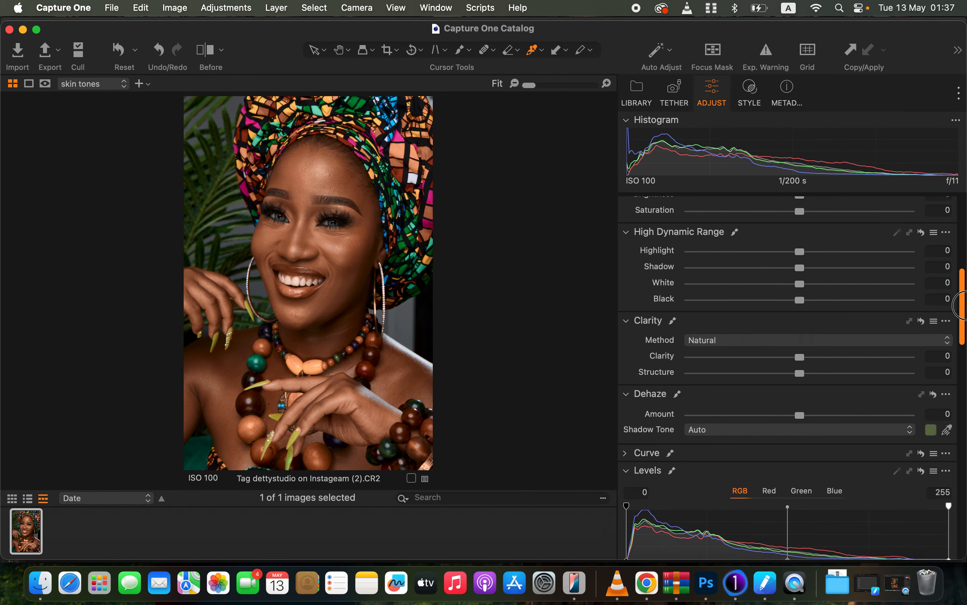
pyautogui.scroll(1, 963, 306)
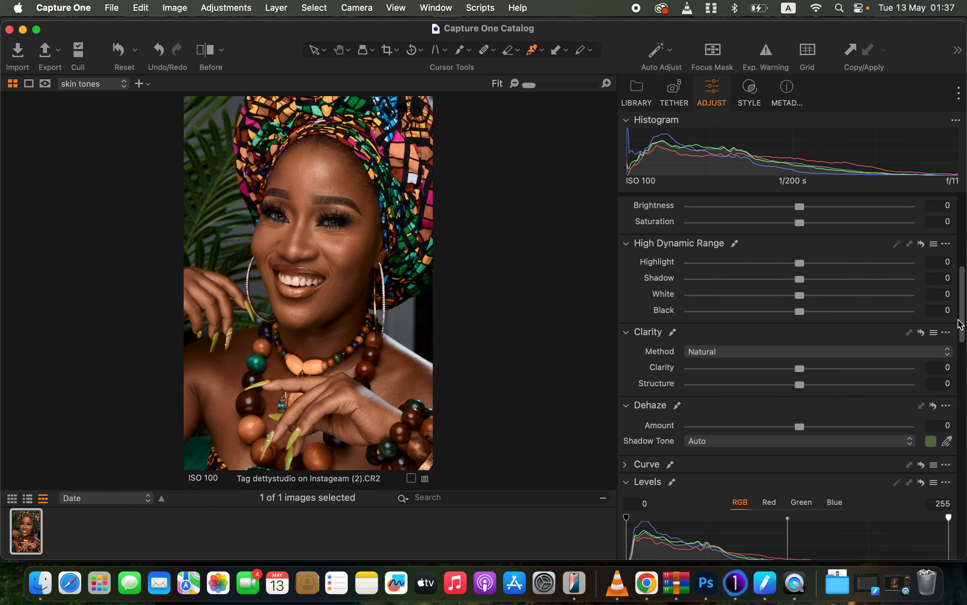
pyautogui.scroll(10, 961, 323)
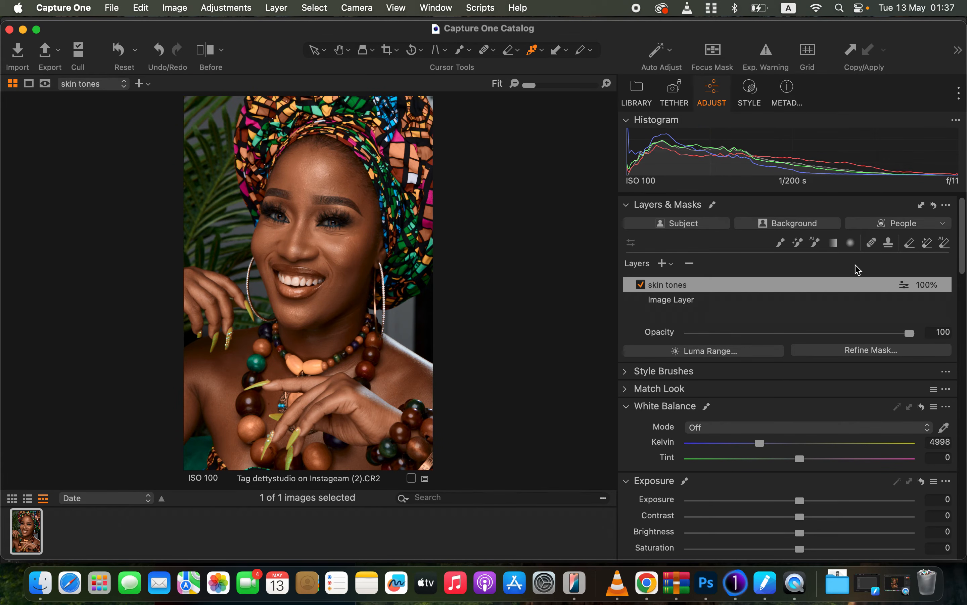
pyautogui.click(911, 248)
pyautogui.press('m')
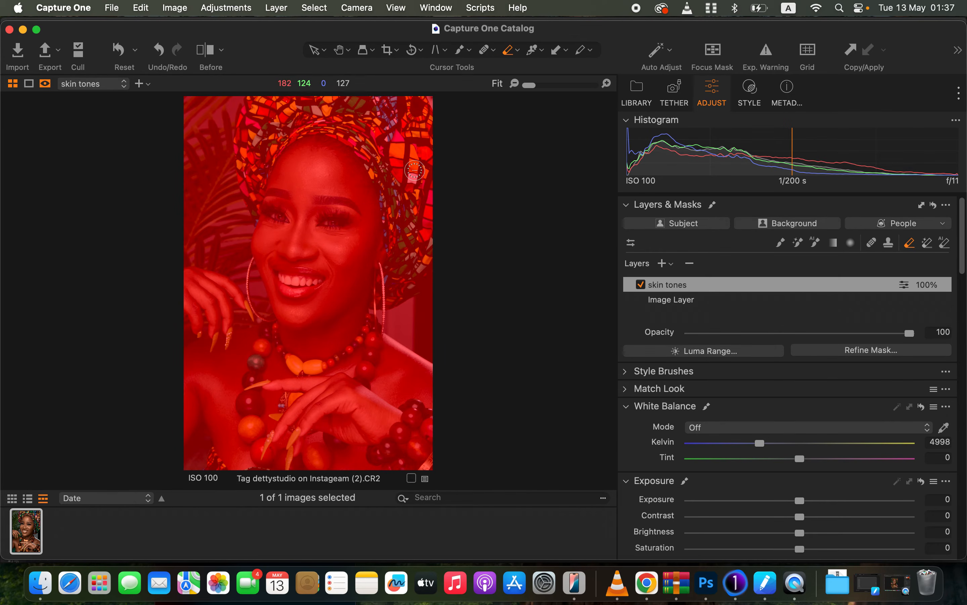
pyautogui.moveTo(414, 170)
pyautogui.mouseDown()
pyautogui.moveTo(404, 196)
pyautogui.moveTo(390, 164)
pyautogui.moveTo(402, 210)
pyautogui.moveTo(400, 291)
pyautogui.moveTo(421, 200)
pyautogui.moveTo(386, 132)
pyautogui.moveTo(376, 152)
pyautogui.moveTo(427, 144)
pyautogui.moveTo(347, 112)
pyautogui.moveTo(356, 116)
pyautogui.moveTo(270, 125)
pyautogui.moveTo(262, 107)
pyautogui.moveTo(256, 173)
pyautogui.moveTo(280, 120)
pyautogui.moveTo(280, 128)
pyautogui.moveTo(360, 108)
pyautogui.moveTo(412, 169)
pyautogui.moveTo(364, 86)
pyautogui.moveTo(285, 98)
pyautogui.moveTo(258, 116)
pyautogui.moveTo(252, 174)
pyautogui.moveTo(391, 84)
pyautogui.moveTo(418, 116)
pyautogui.moveTo(423, 219)
pyautogui.moveTo(449, 288)
pyautogui.mouseUp()
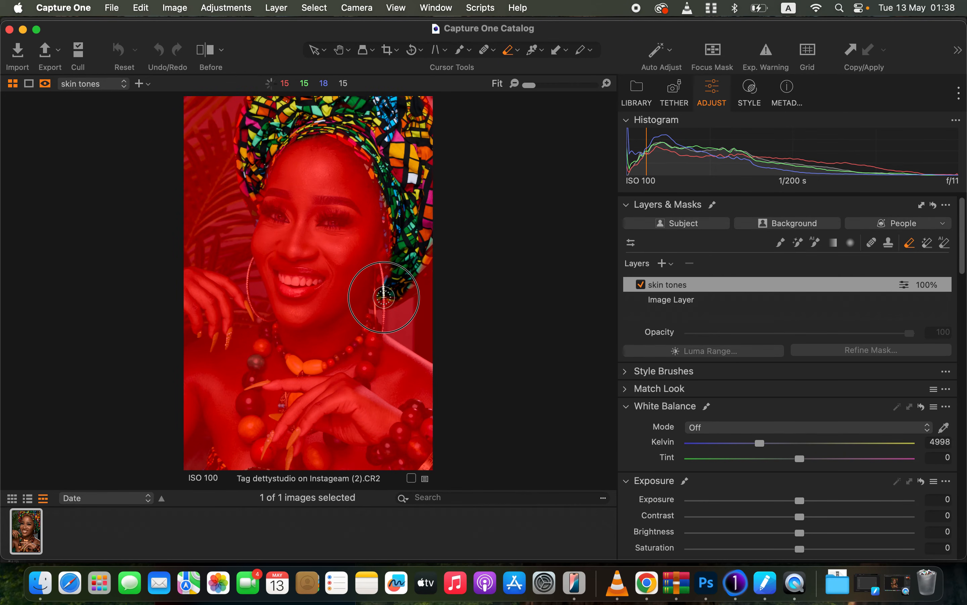
pyautogui.moveTo(386, 302)
pyautogui.mouseDown()
pyautogui.moveTo(361, 374)
pyautogui.moveTo(369, 325)
pyautogui.moveTo(312, 363)
pyautogui.moveTo(279, 337)
pyautogui.moveTo(292, 366)
pyautogui.moveTo(308, 373)
pyautogui.moveTo(322, 365)
pyautogui.moveTo(291, 359)
pyautogui.moveTo(276, 334)
pyautogui.moveTo(258, 347)
pyautogui.moveTo(253, 438)
pyautogui.moveTo(289, 472)
pyautogui.moveTo(324, 466)
pyautogui.moveTo(401, 422)
pyautogui.moveTo(396, 442)
pyautogui.moveTo(421, 432)
pyautogui.moveTo(406, 451)
pyautogui.moveTo(436, 430)
pyautogui.moveTo(428, 447)
pyautogui.mouseUp()
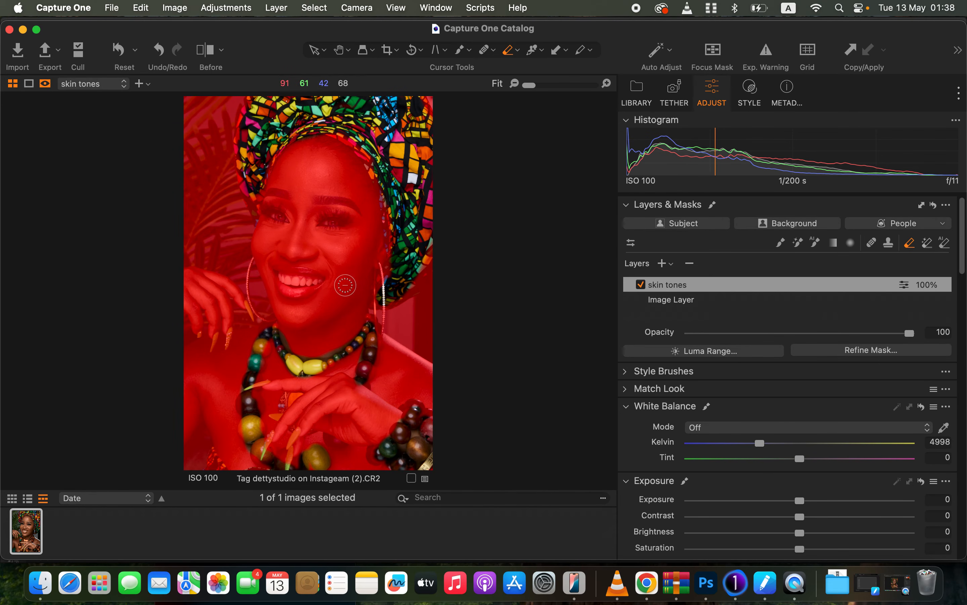
pyautogui.moveTo(278, 279)
pyautogui.mouseDown()
pyautogui.moveTo(297, 295)
pyautogui.moveTo(313, 284)
pyautogui.moveTo(292, 288)
pyautogui.moveTo(314, 275)
pyautogui.moveTo(281, 270)
pyautogui.moveTo(293, 288)
pyautogui.moveTo(318, 284)
pyautogui.moveTo(289, 286)
pyautogui.mouseUp()
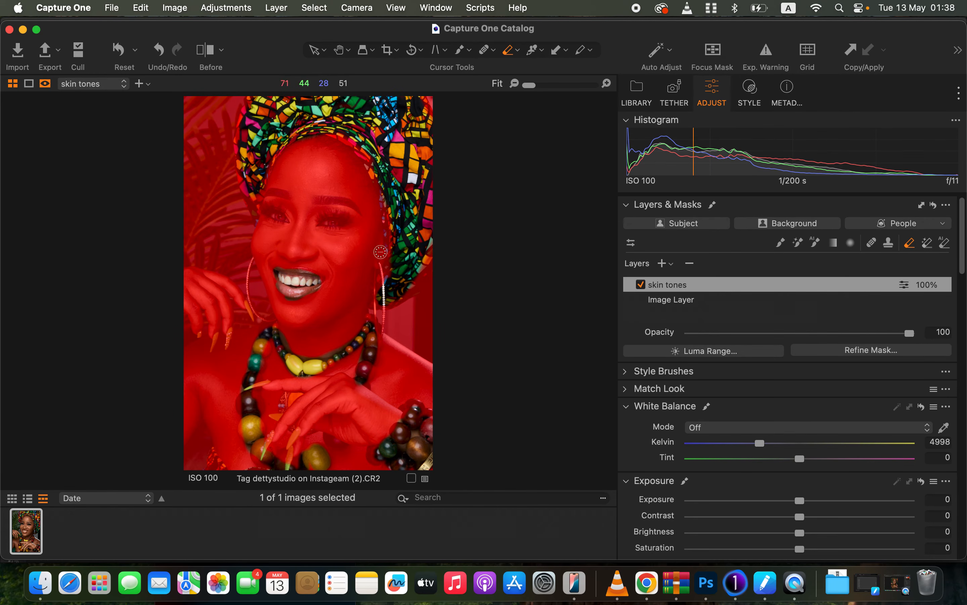
pyautogui.press('m')
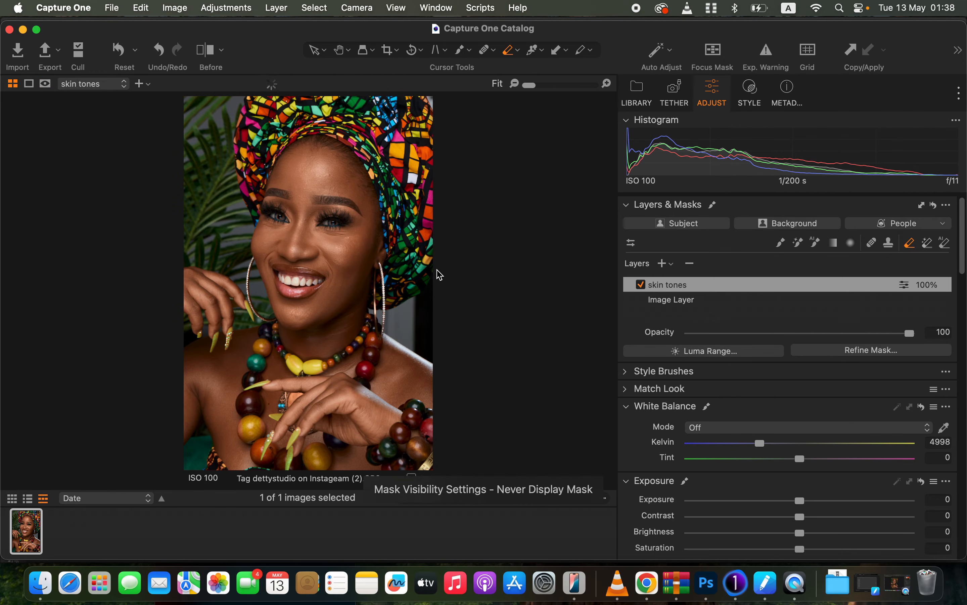
# Erase remaining skin tones mask spill along the image edges and headwrap.
pyautogui.moveTo(370, 345); pyautogui.dragTo(368, 321)
pyautogui.moveTo(421, 440); pyautogui.dragTo(431, 437)
pyautogui.moveTo(292, 464); pyautogui.dragTo(282, 467)
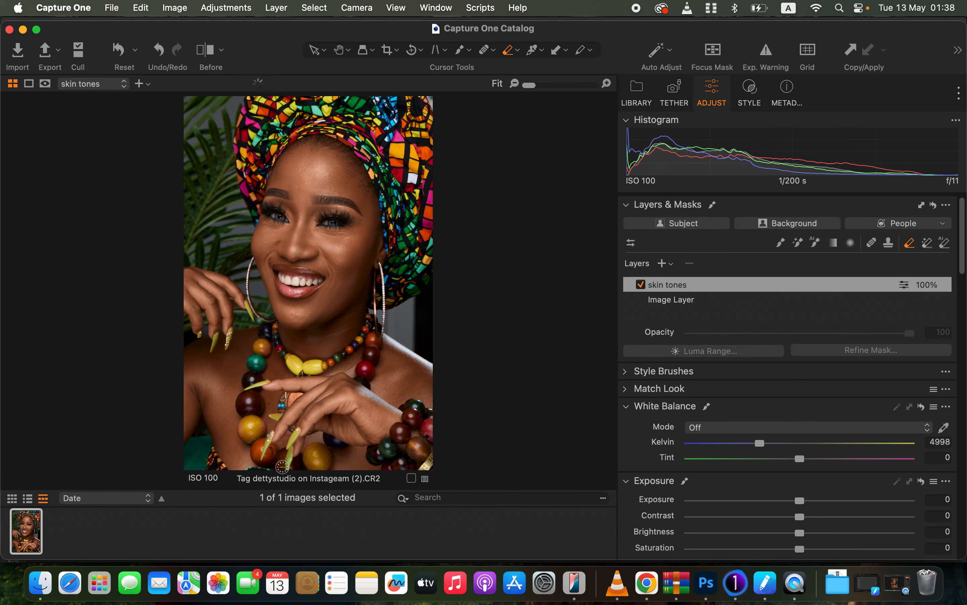
pyautogui.moveTo(216, 462); pyautogui.dragTo(211, 469)
pyautogui.moveTo(393, 160); pyautogui.dragTo(404, 169)
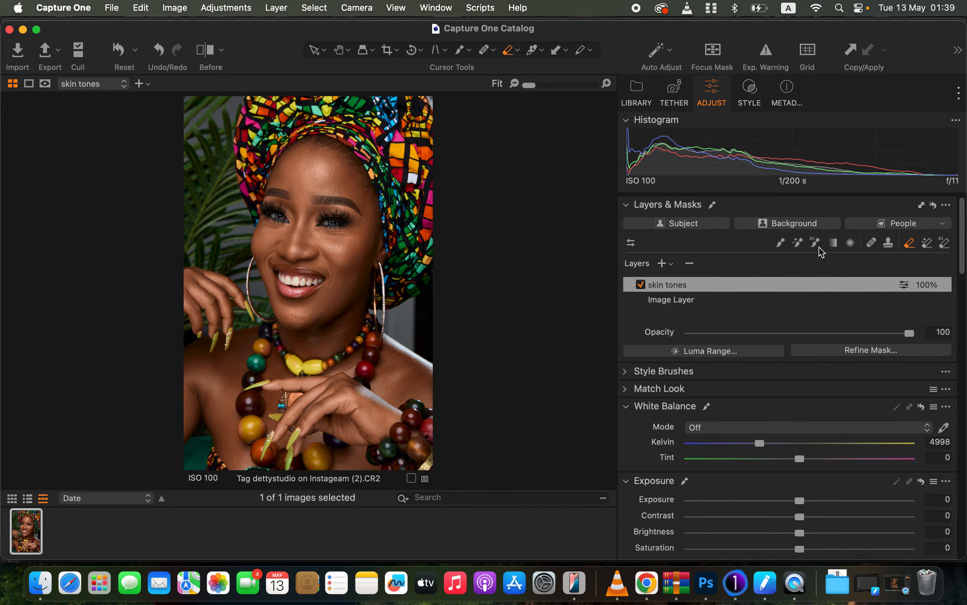
# Brush the skin tones mask back onto the hands, arms and lower skin areas.
pyautogui.click(782, 243)
pyautogui.moveTo(356, 242); pyautogui.dragTo(360, 240)
pyautogui.moveTo(360, 185)
pyautogui.mouseDown()
pyautogui.moveTo(343, 163)
pyautogui.moveTo(300, 156)
pyautogui.moveTo(288, 172)
pyautogui.mouseUp()
pyautogui.moveTo(194, 293); pyautogui.dragTo(205, 301)
pyautogui.moveTo(199, 394); pyautogui.dragTo(210, 405)
pyautogui.moveTo(231, 450); pyautogui.dragTo(241, 463)
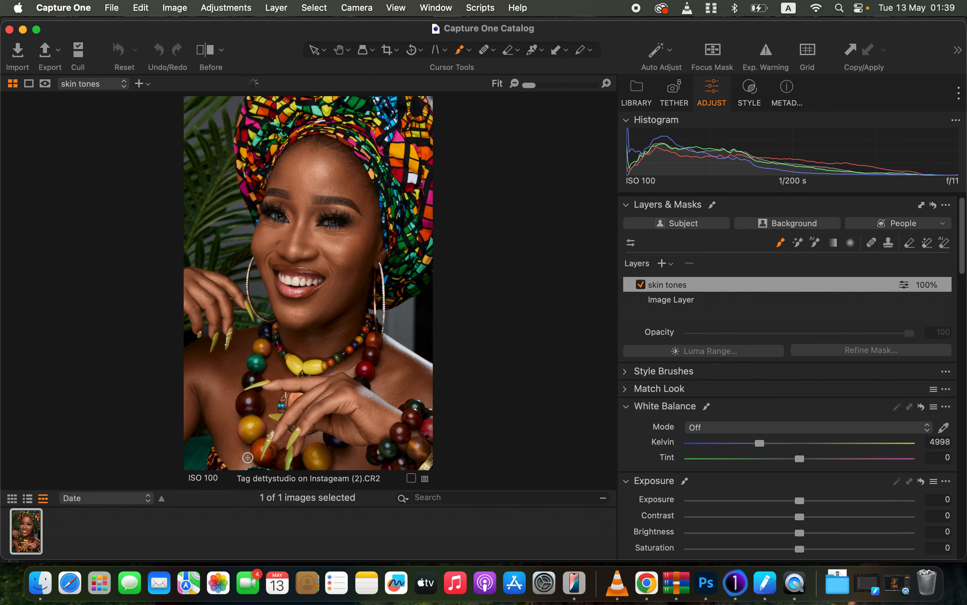
# Turn on the split before/after view and move its divider across the portrait.
pyautogui.click(207, 50)
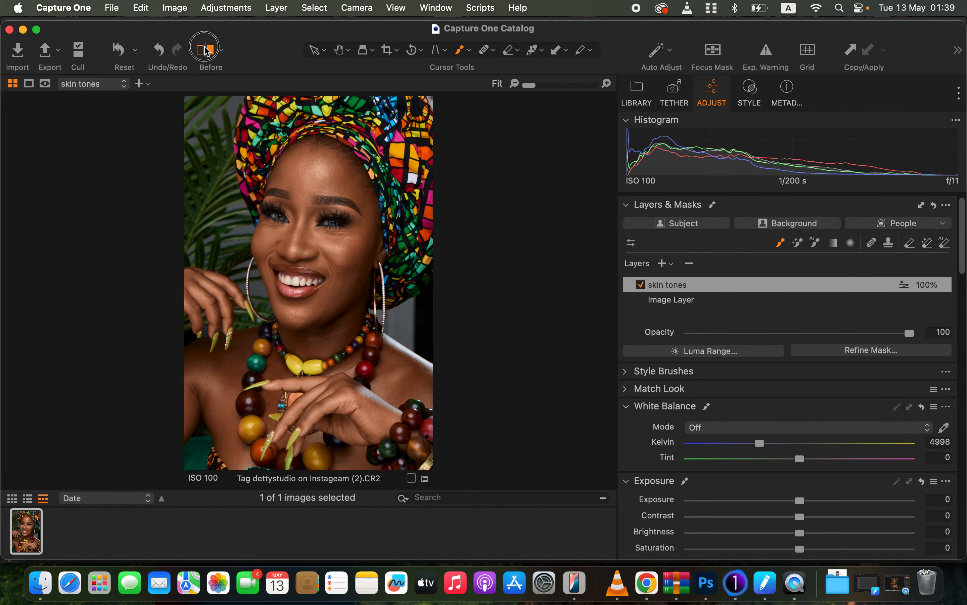
pyautogui.moveTo(312, 280); pyautogui.dragTo(110, 345)
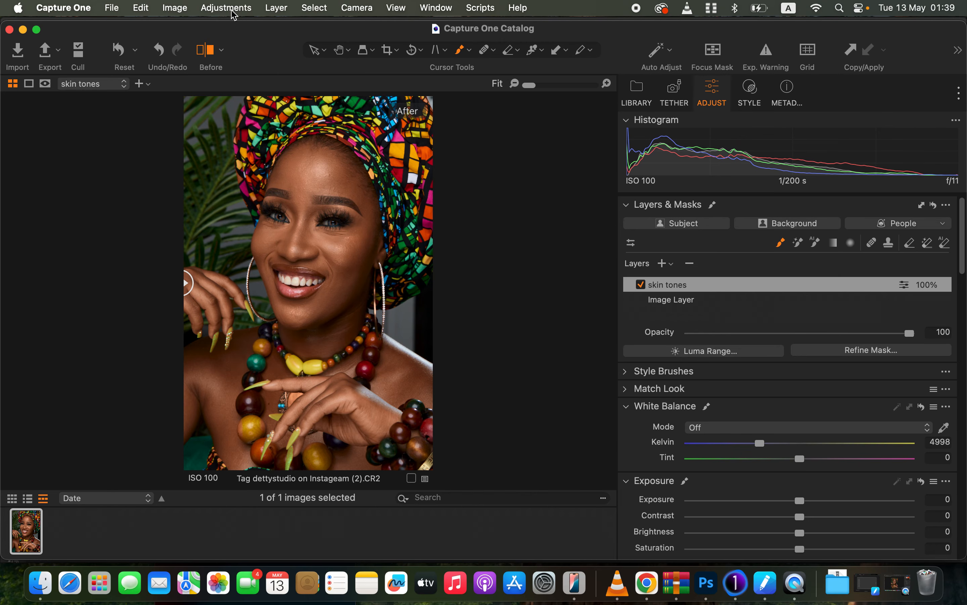
# Send the image to Adobe Photoshop 2025 as an edit variant, cancel the Camera Raw dialog, and return to Capture One.
pyautogui.click(172, 6)
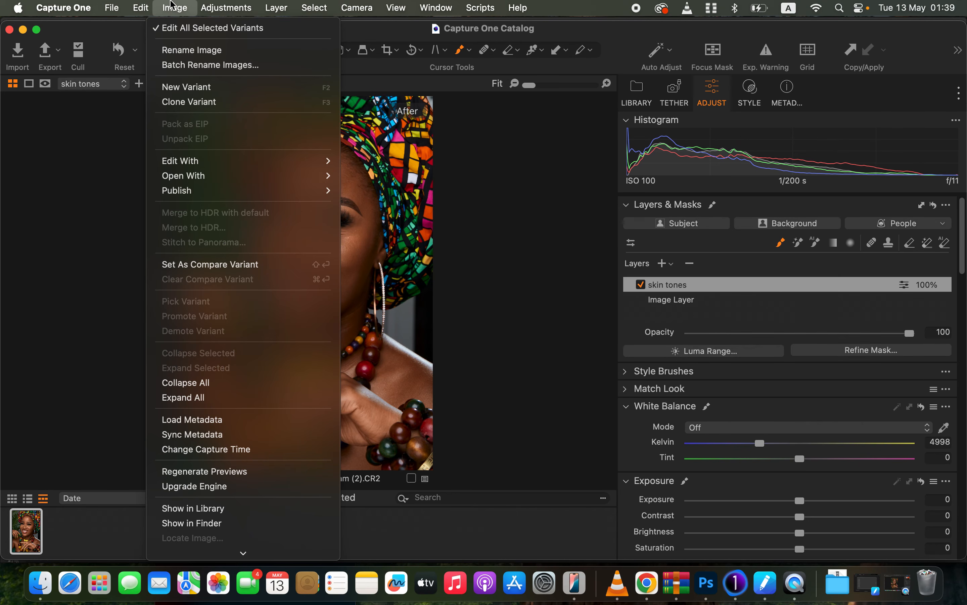
pyautogui.moveTo(223, 160)
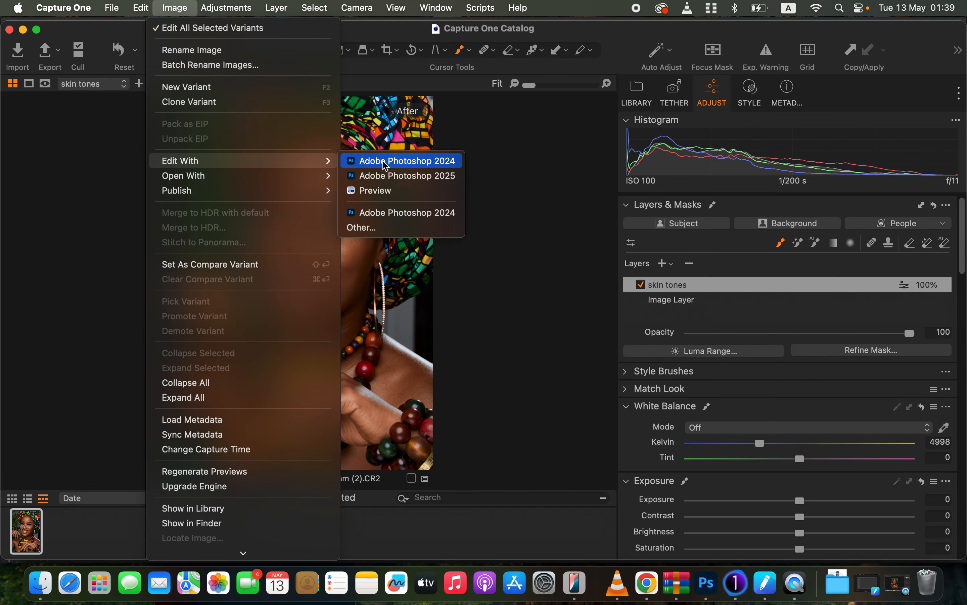
pyautogui.click(455, 176)
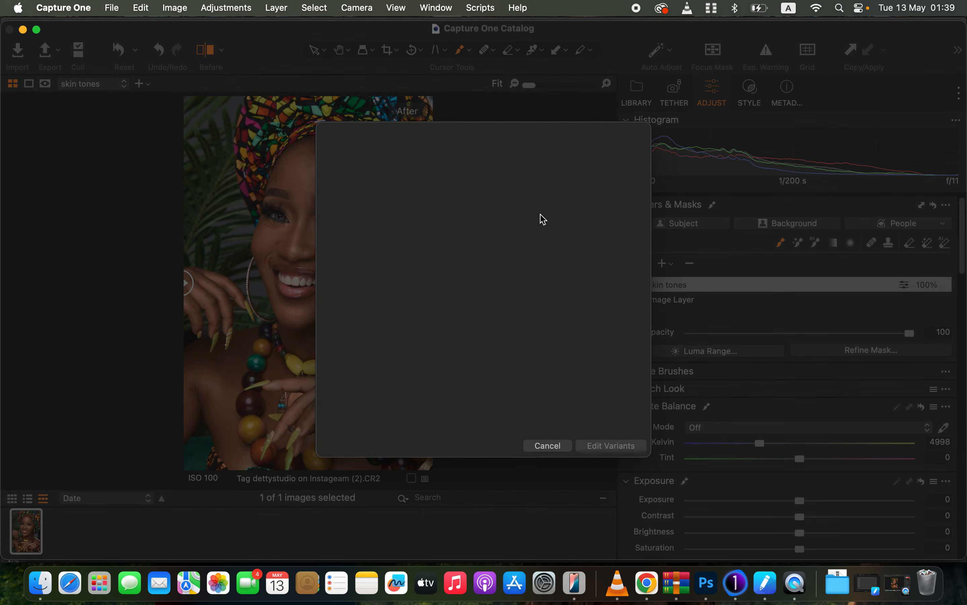
pyautogui.click(619, 447)
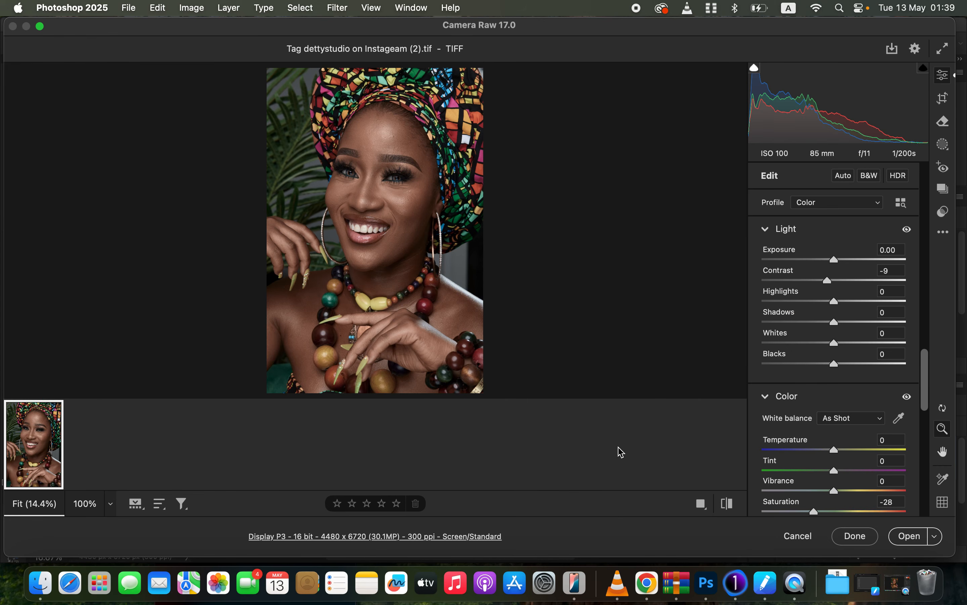
pyautogui.click(804, 537)
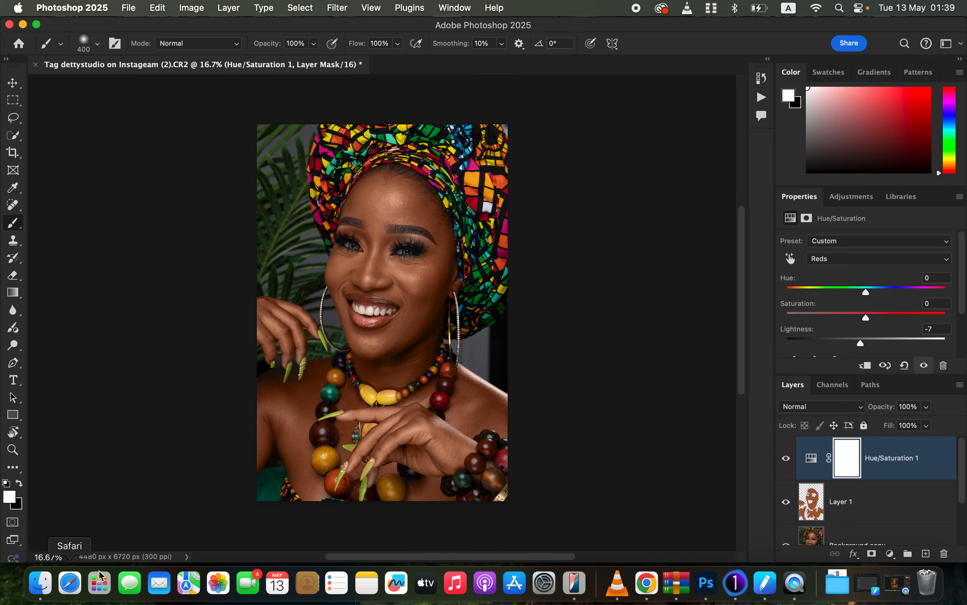
pyautogui.click(737, 587)
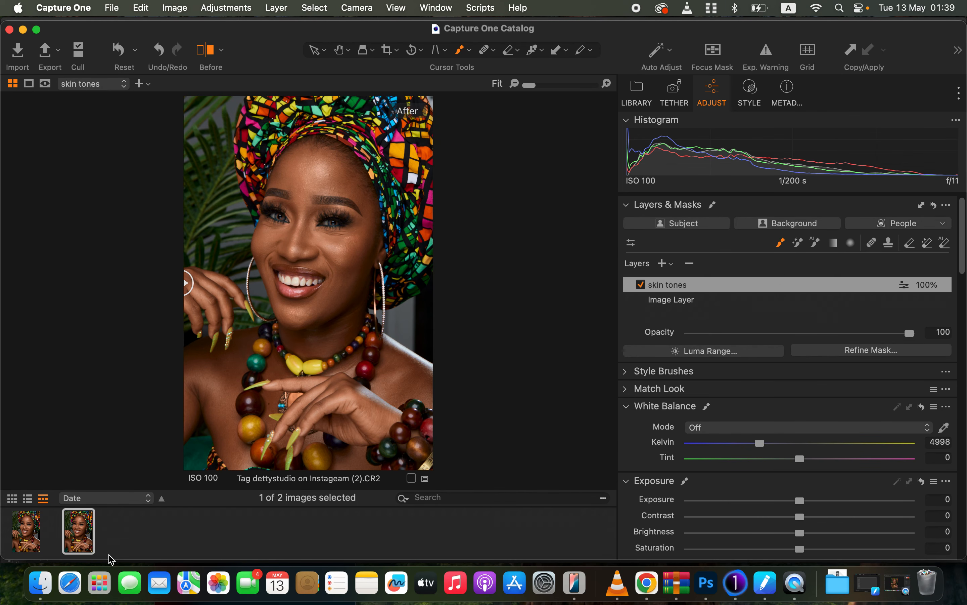
# In Finder, delete the 'Tag dettystudio on Instageam (2).xmp' sidecar file and empty the Trash.
pyautogui.click(41, 584)
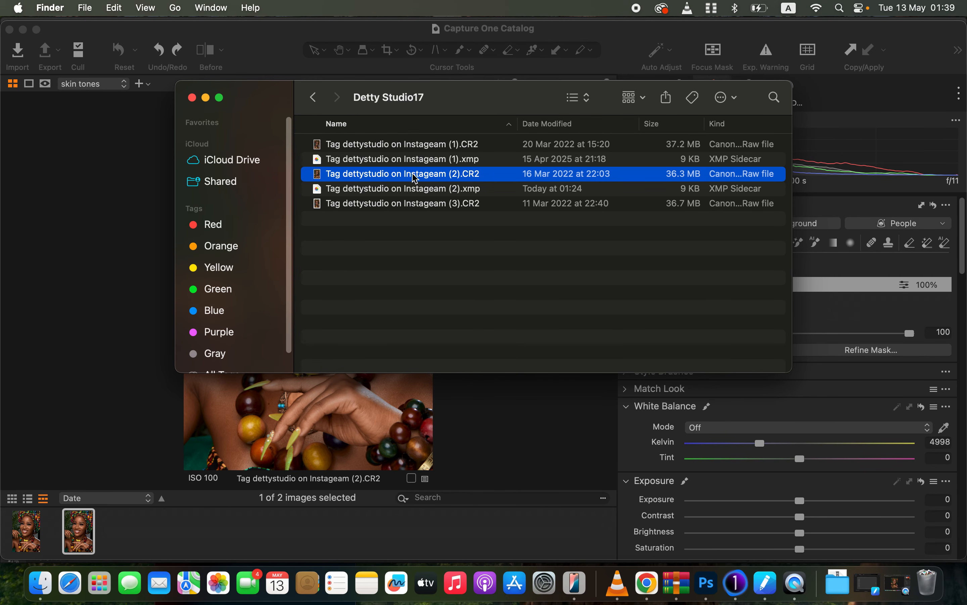
pyautogui.click(425, 193)
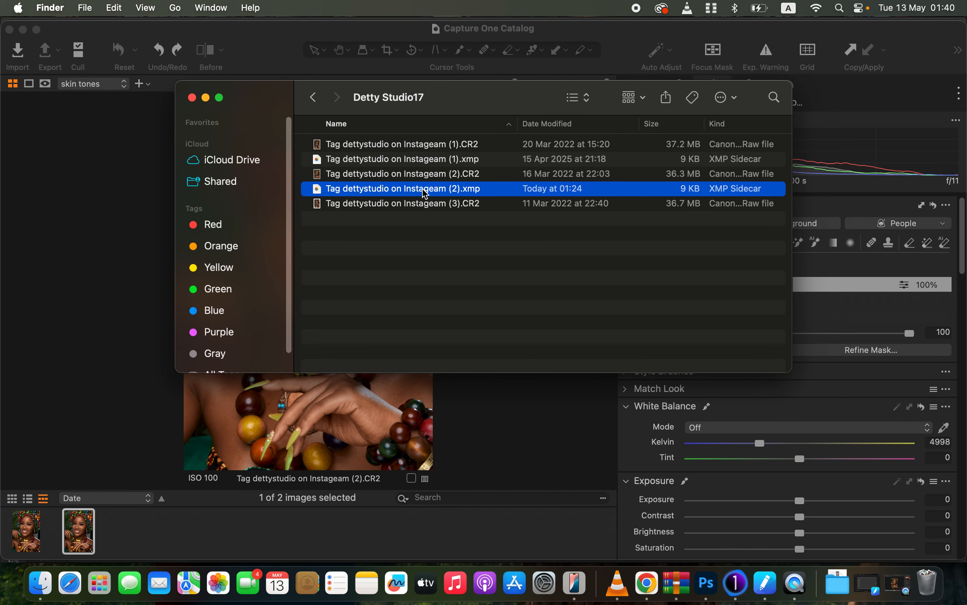
pyautogui.rightClick(426, 194)
pyautogui.click(463, 239)
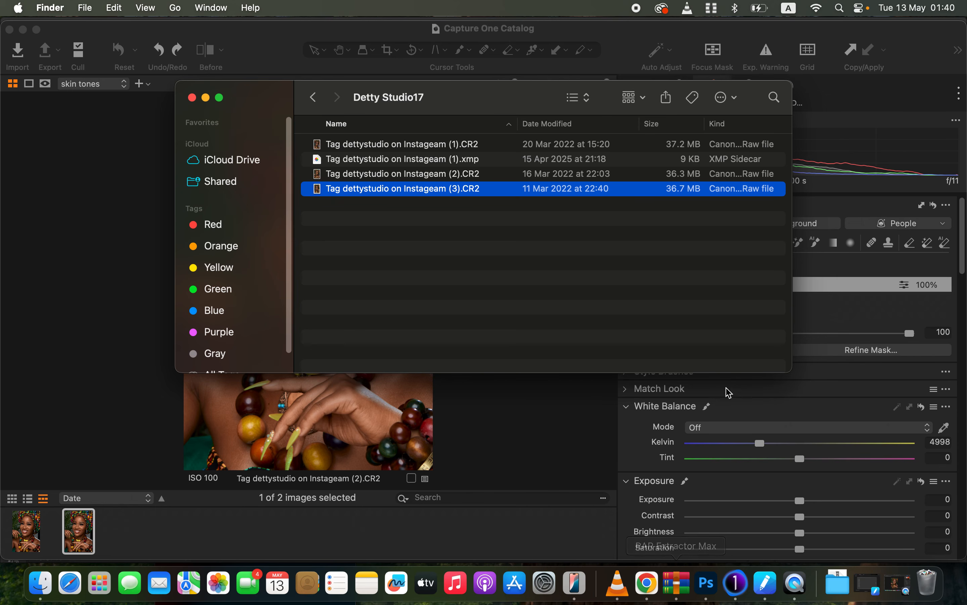
pyautogui.rightClick(927, 584)
pyautogui.click(919, 544)
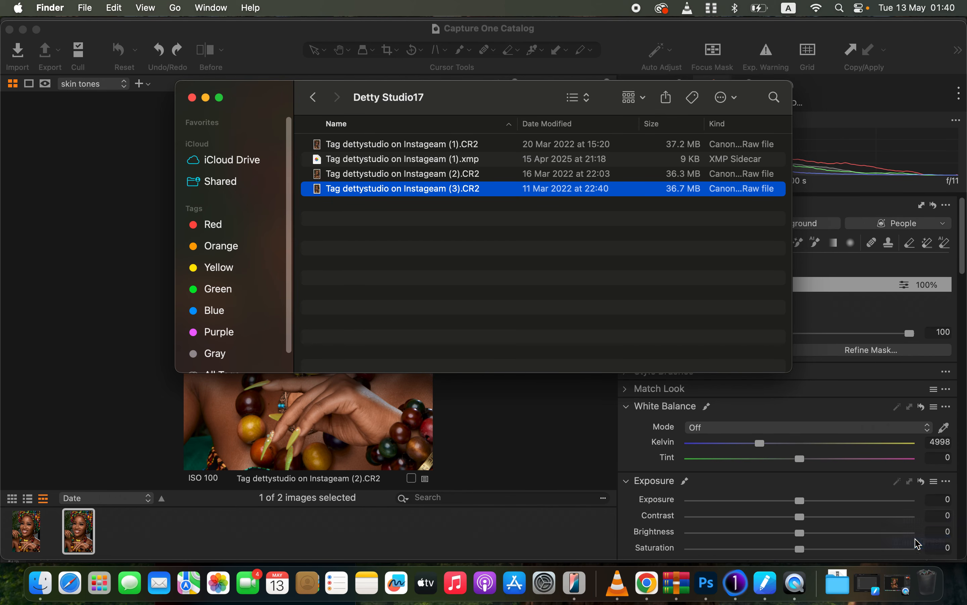
pyautogui.click(536, 263)
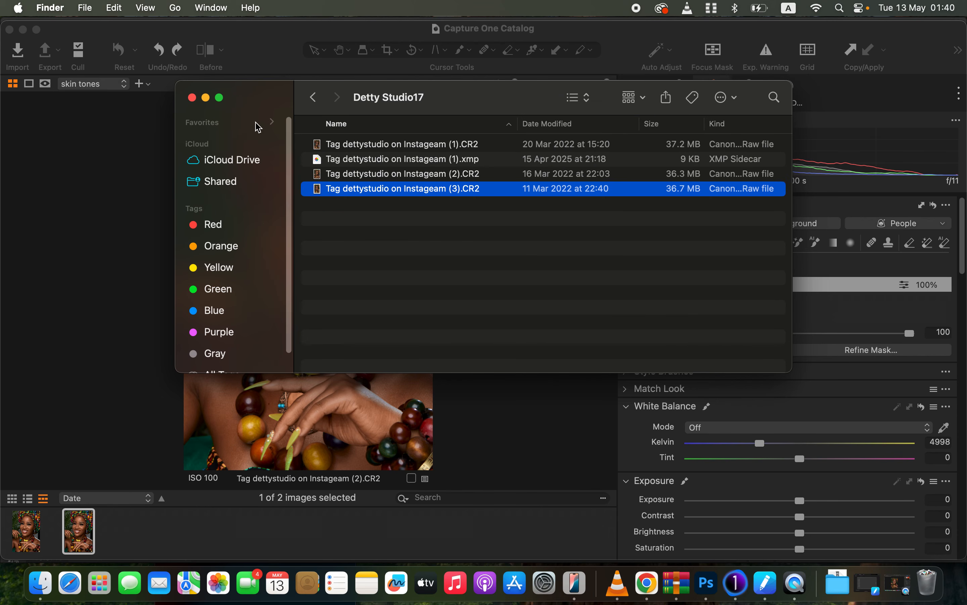
pyautogui.click(206, 99)
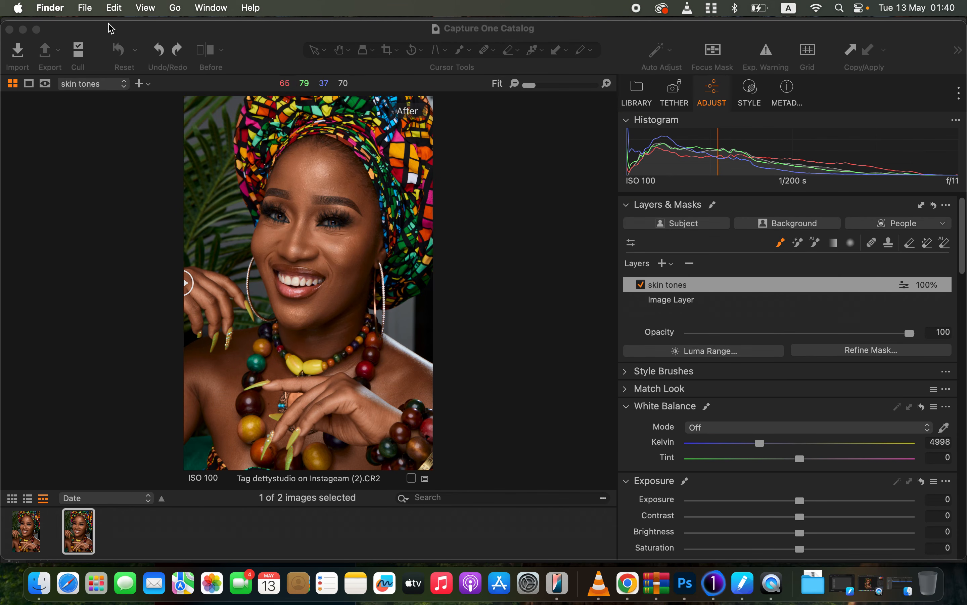
# Select the TIFF variant and open it in Adobe Photoshop 2025, cancelling the Camera Raw dialog.
pyautogui.click(21, 542)
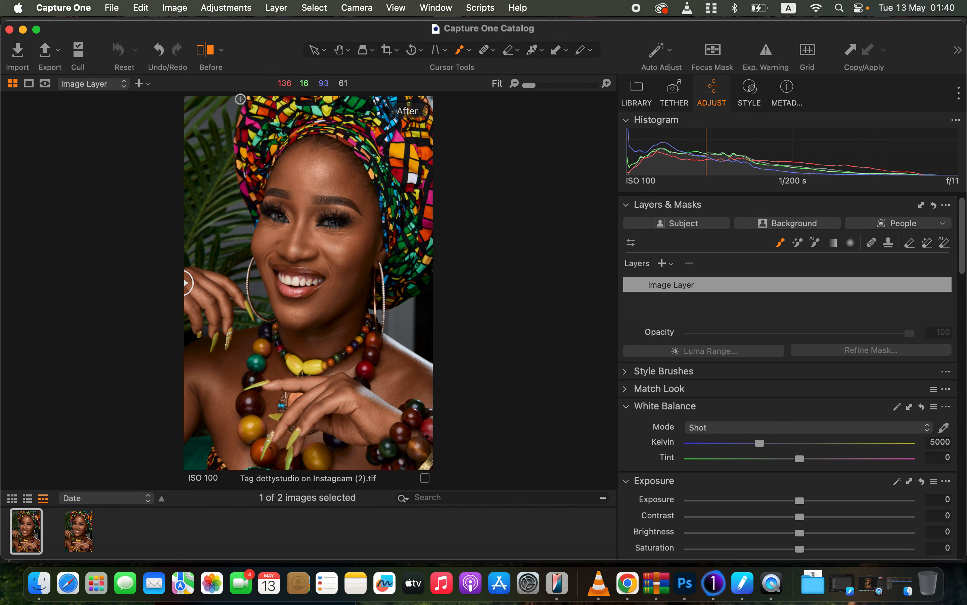
pyautogui.click(217, 6)
pyautogui.moveTo(179, 9)
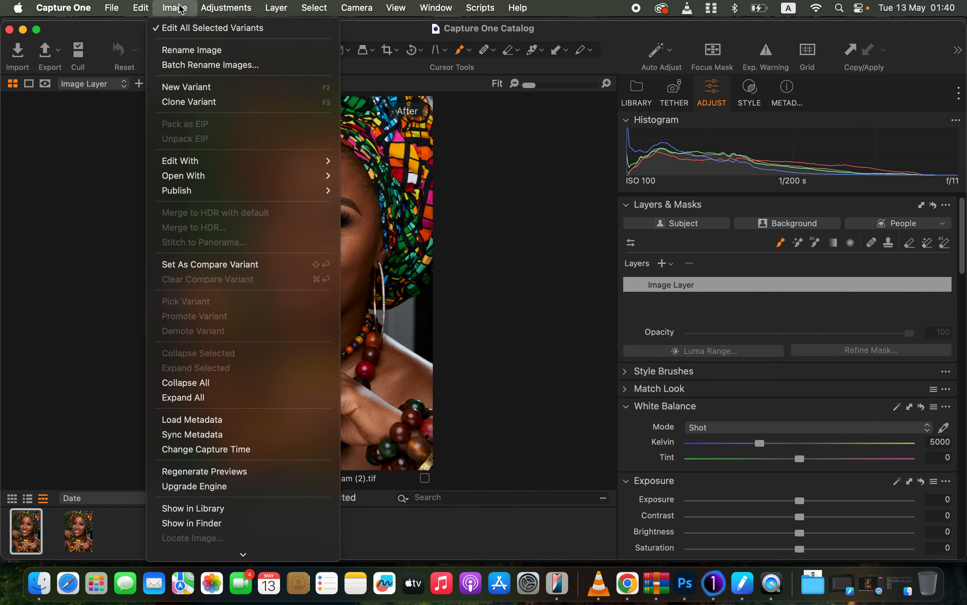
pyautogui.moveTo(205, 161)
pyautogui.click(402, 176)
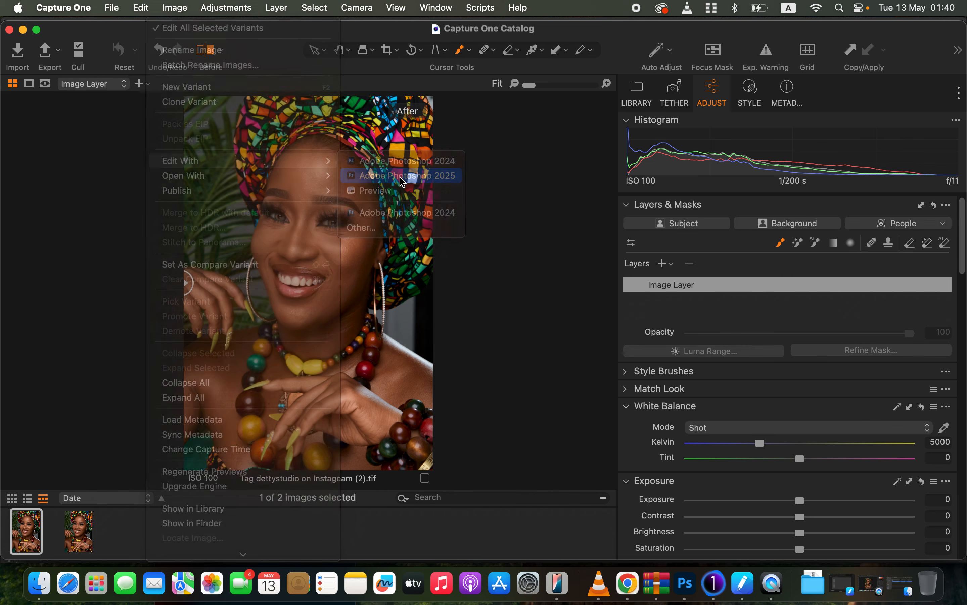
pyautogui.click(628, 447)
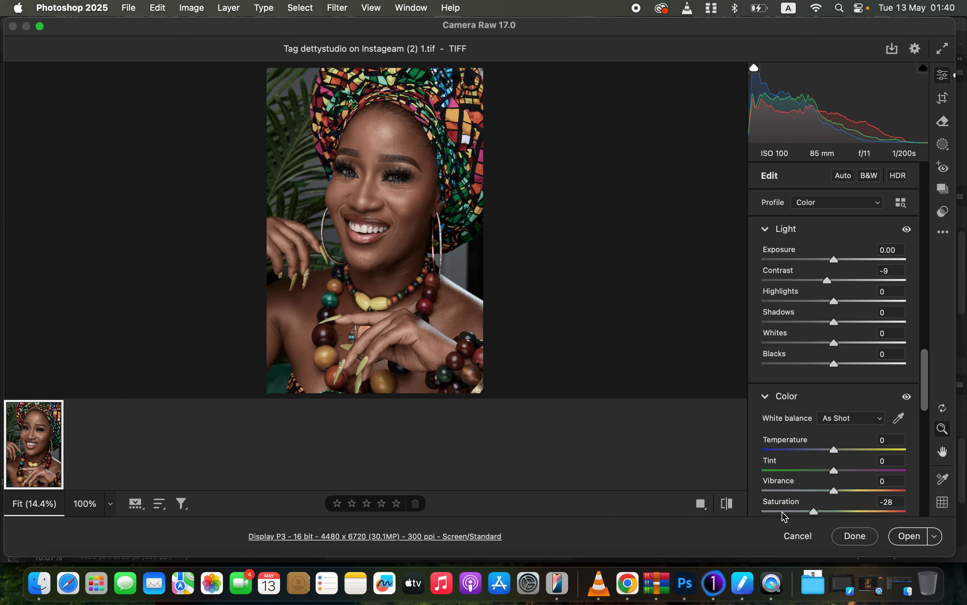
pyautogui.click(799, 536)
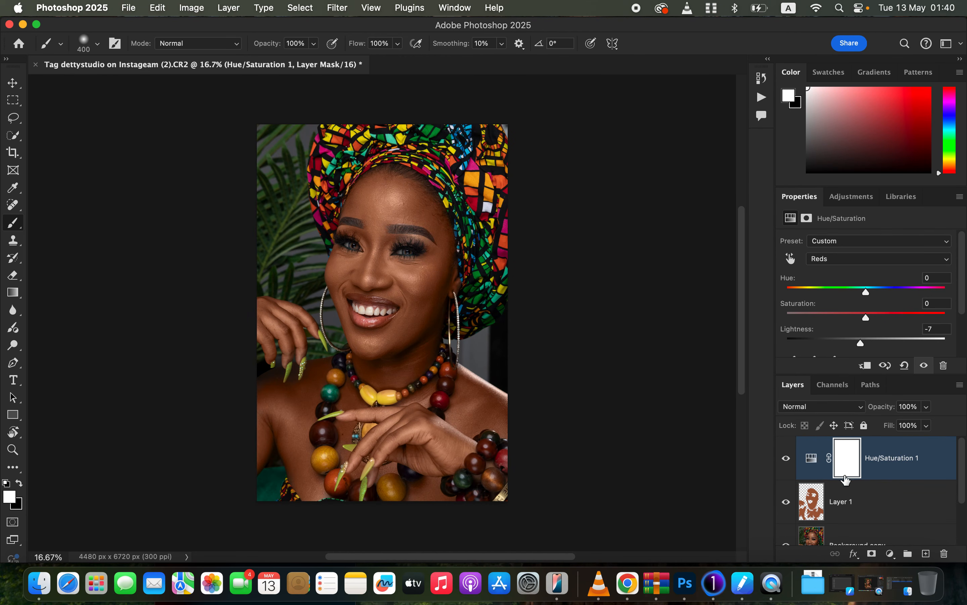
# Select Layer 1 and set its opacity to 45%.
pyautogui.click(887, 504)
pyautogui.click(927, 408)
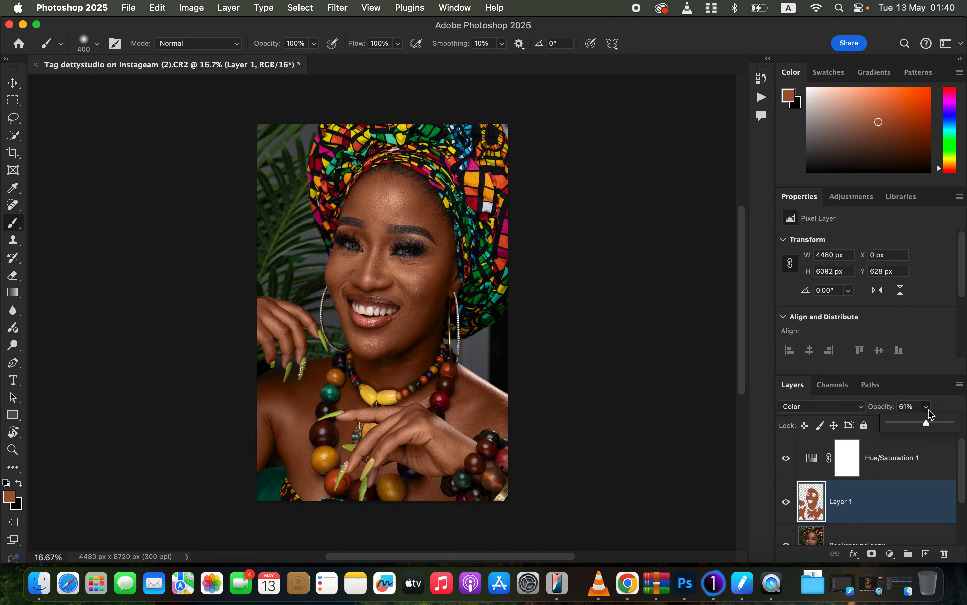
pyautogui.click(918, 424)
# Compare the TIFF and raw versions with the split before/after view in Capture One, then return to Photoshop.
pyautogui.click(713, 584)
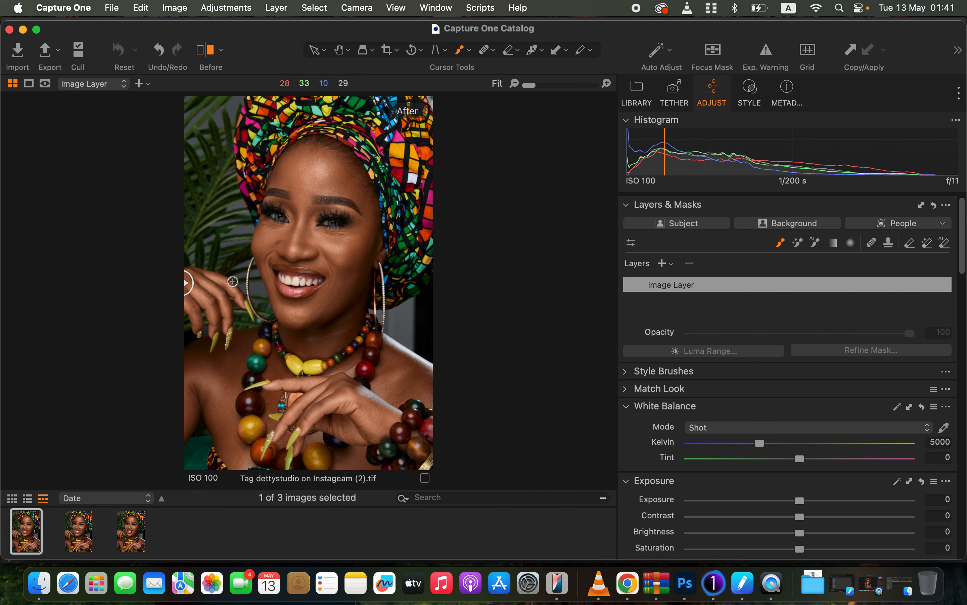
pyautogui.moveTo(186, 283); pyautogui.dragTo(110, 257)
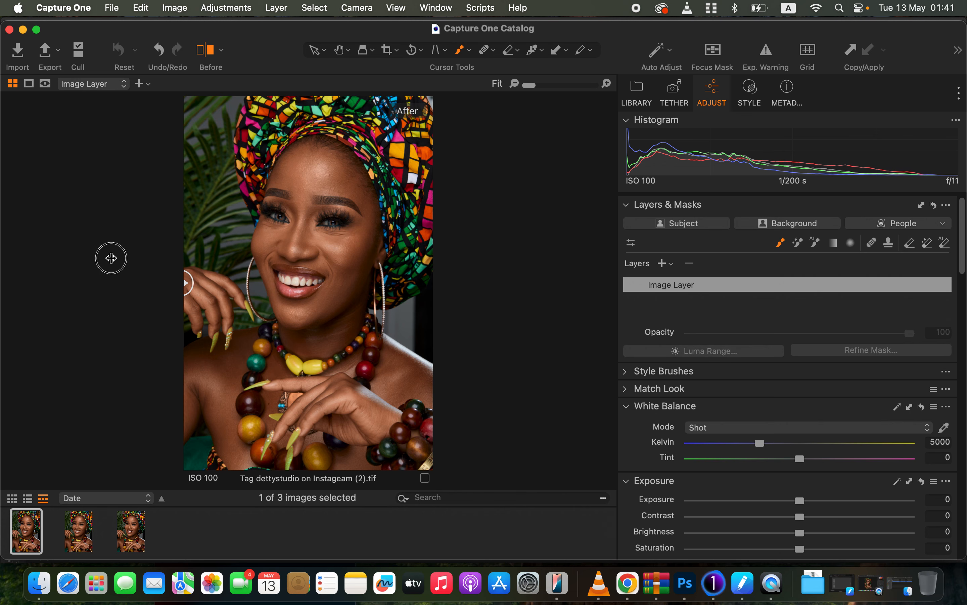
pyautogui.click(79, 544)
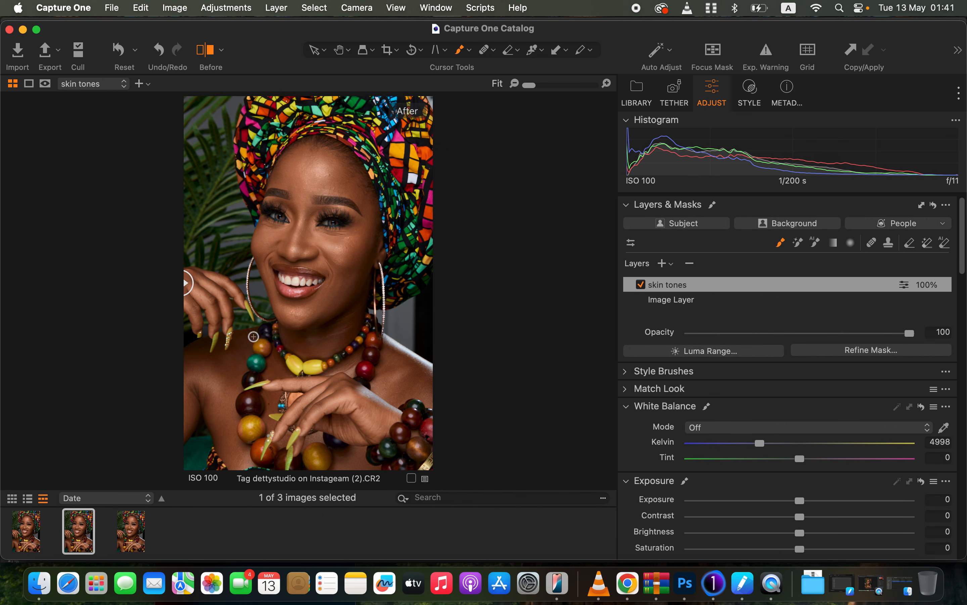
pyautogui.moveTo(185, 282); pyautogui.dragTo(203, 158)
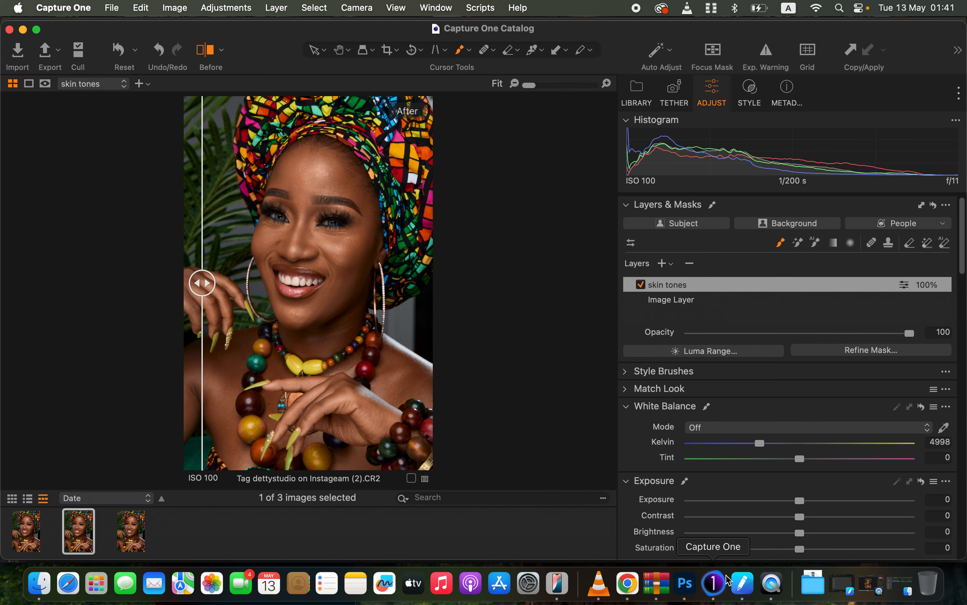
pyautogui.click(686, 588)
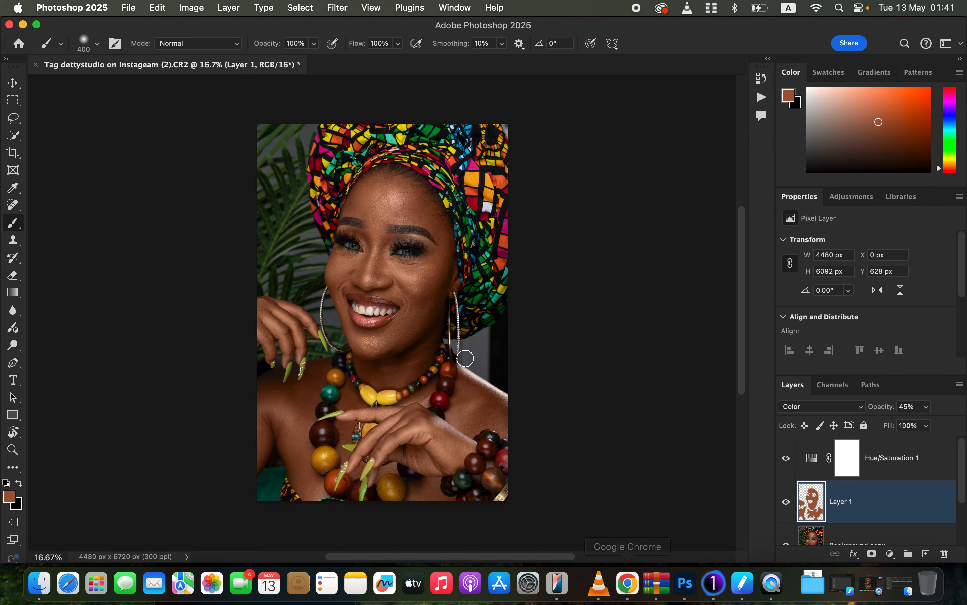